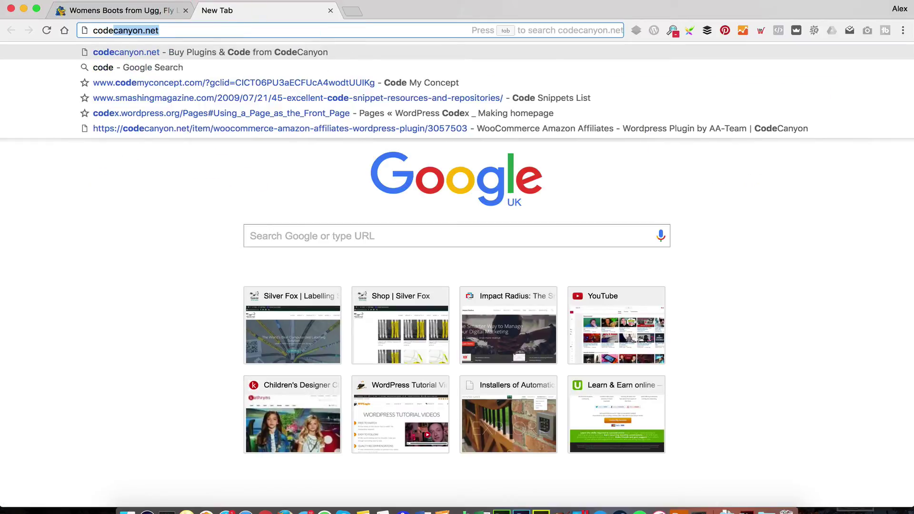
Load CodeCanyon's Downloads page and filter the purchases to CodeCanyon items.
{"action": "key", "text": "Return"}
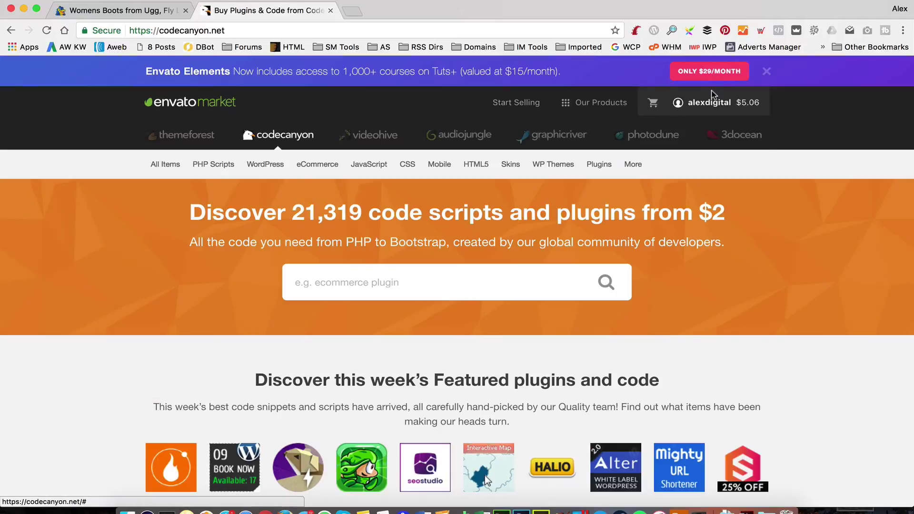
{"action": "mouse_move", "coordinate": [709, 102]}
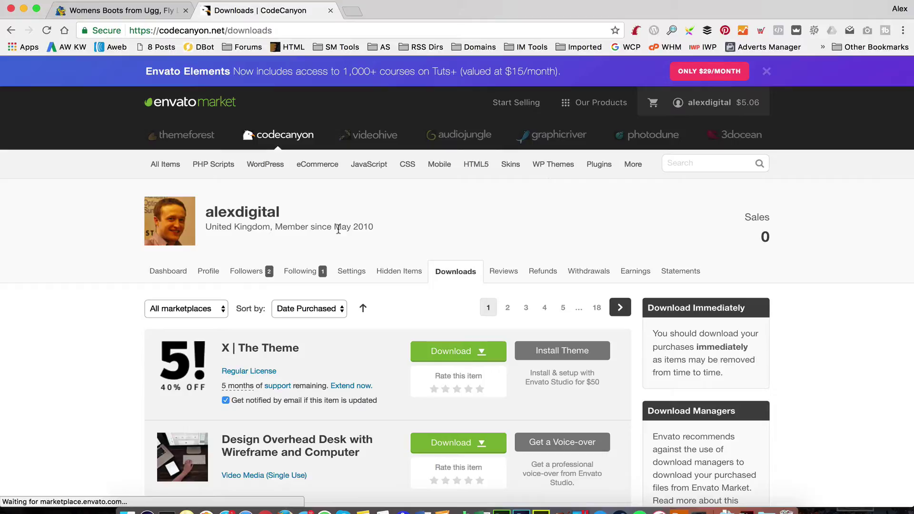
{"action": "left_click", "coordinate": [203, 308]}
{"action": "left_click", "coordinate": [193, 351]}
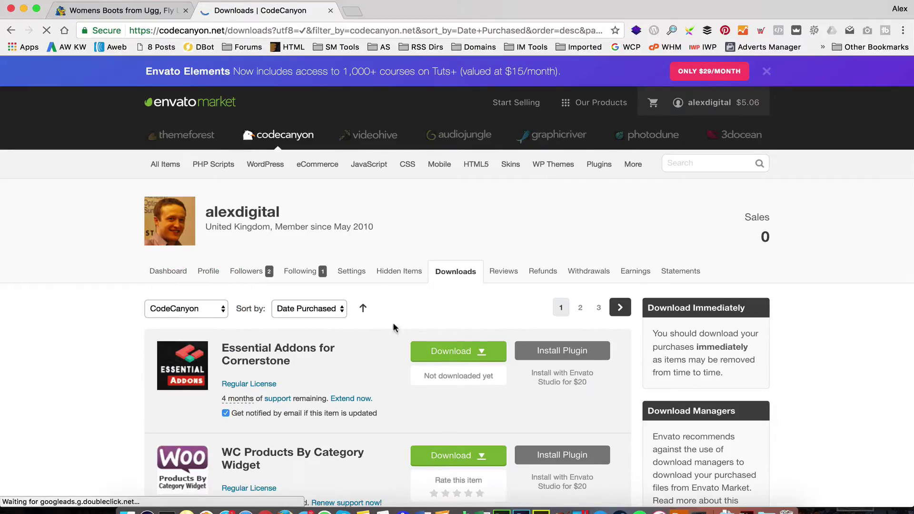
{"action": "scroll", "coordinate": [438, 280], "scroll_direction": "down", "scroll_amount": 8}
{"action": "scroll", "coordinate": [438, 280], "scroll_direction": "down", "scroll_amount": 1}
Save WooZone's All files & documentation zip into the Woocommerce etc updates folder.
{"action": "left_click", "coordinate": [460, 197]}
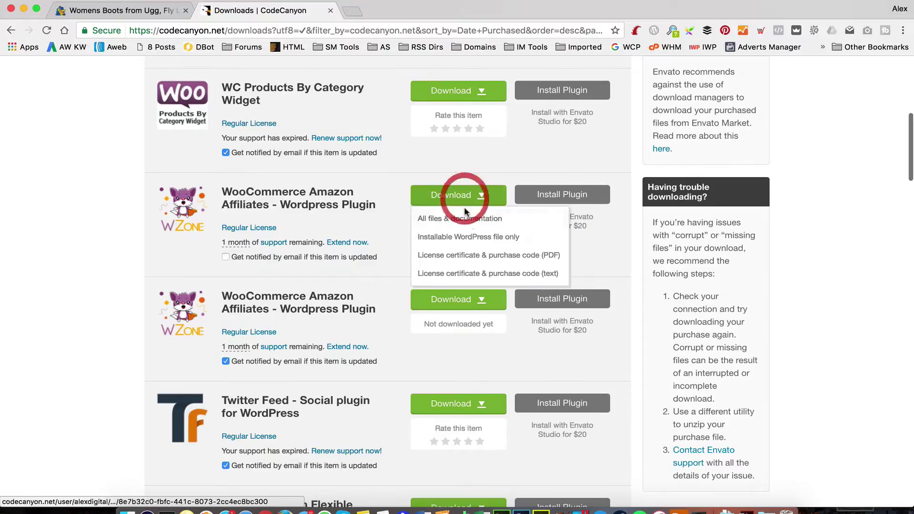
{"action": "left_click", "coordinate": [467, 218]}
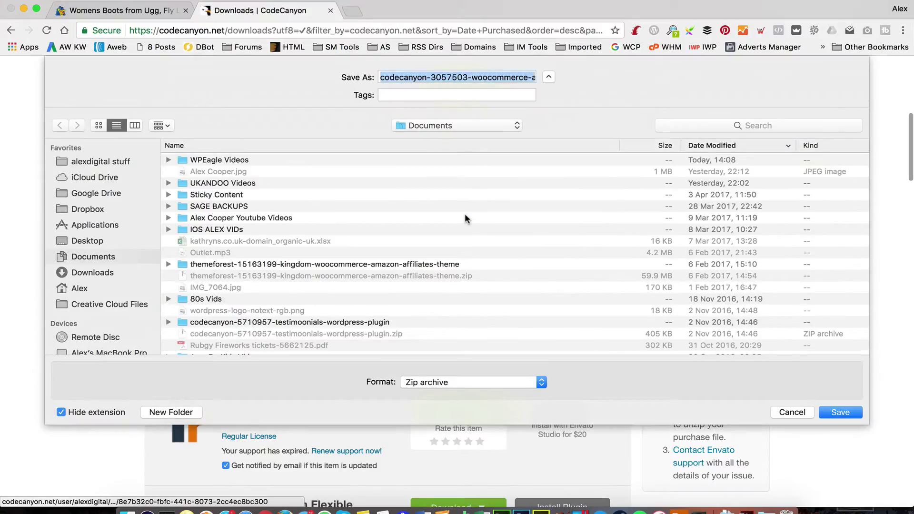
{"action": "left_click", "coordinate": [108, 273]}
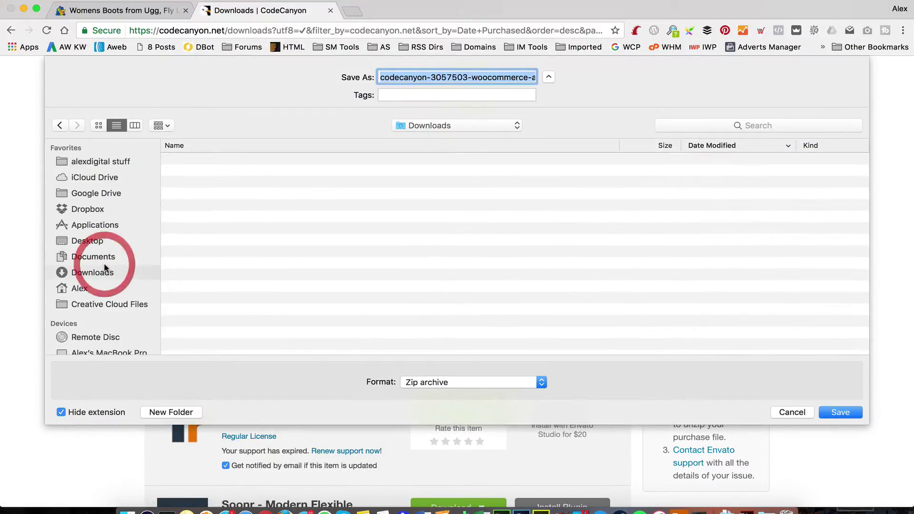
{"action": "double_click", "coordinate": [228, 160]}
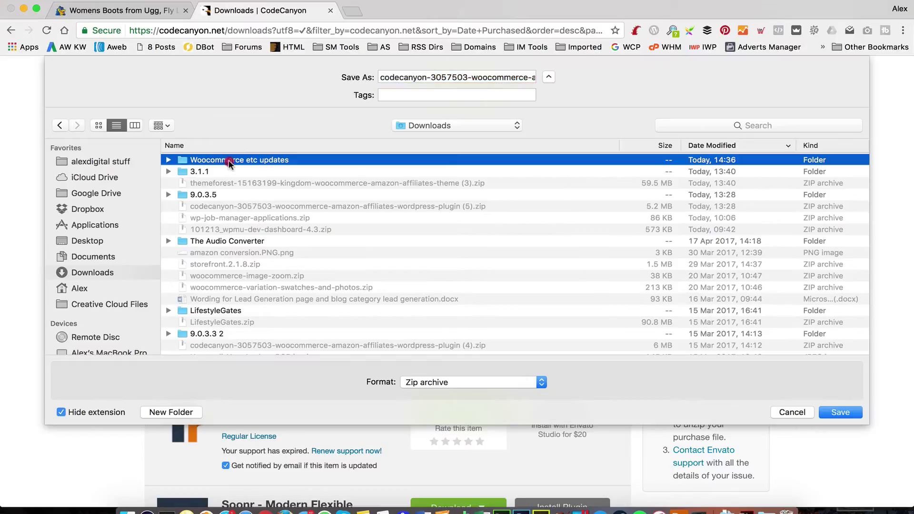
{"action": "left_click", "coordinate": [842, 411]}
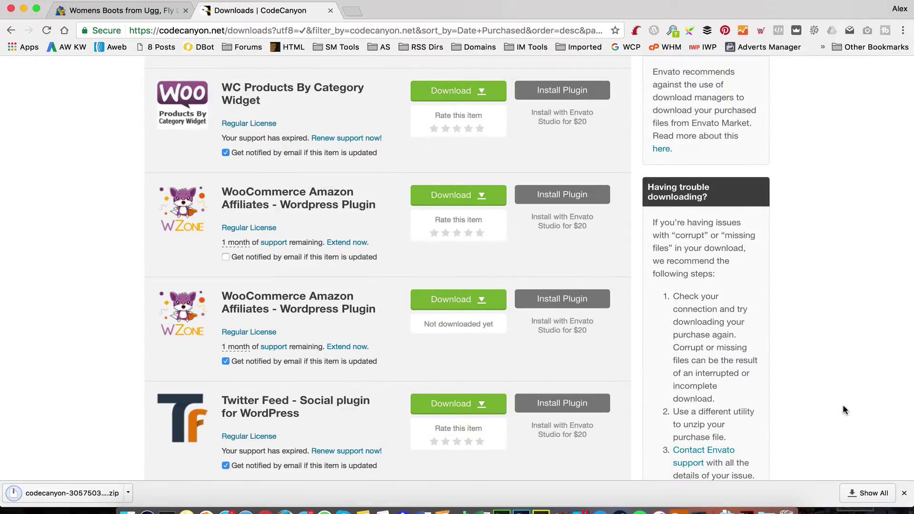
Reveal the downloaded WooZone zip in Finder.
{"action": "left_click", "coordinate": [128, 493]}
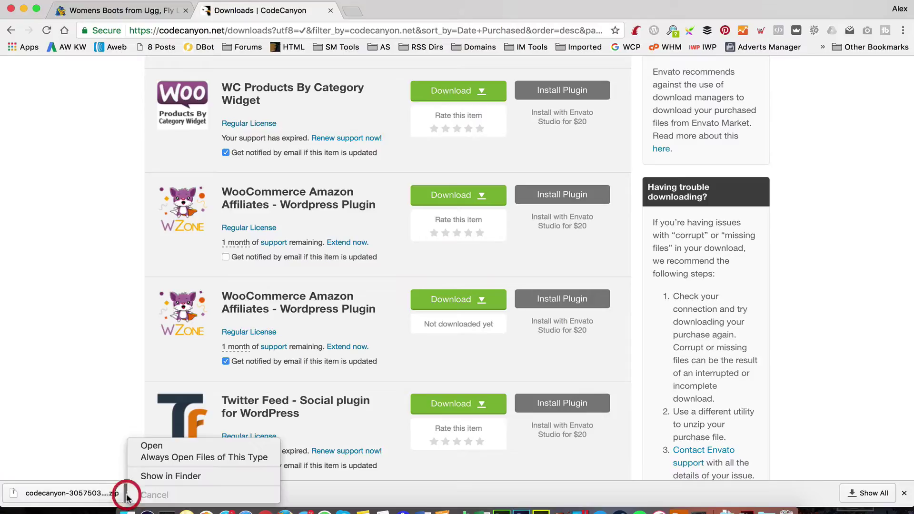
{"action": "left_click", "coordinate": [154, 476]}
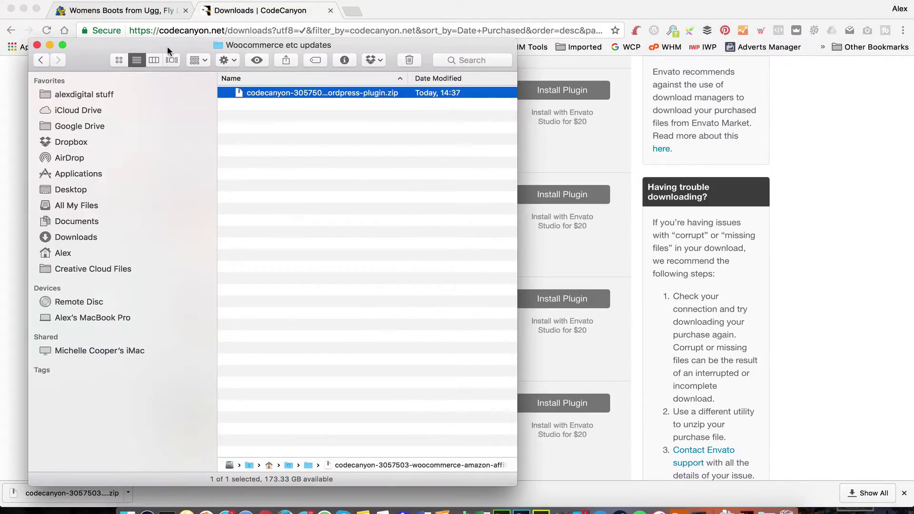
{"action": "left_click_drag", "start_coordinate": [168, 51], "coordinate": [309, 58]}
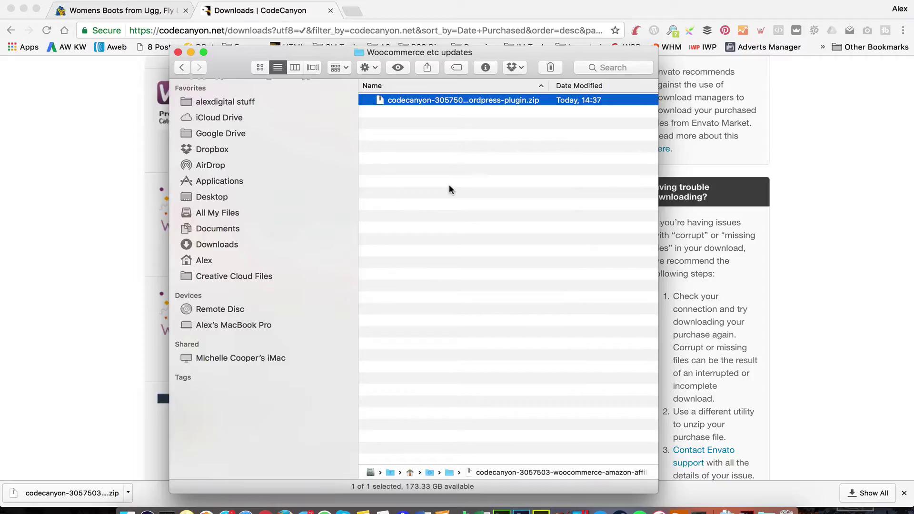
Extract the zip with Archive Utility and open 9.0.3.5 > Plugin, which holds woozone.zip.
{"action": "right_click", "coordinate": [447, 98]}
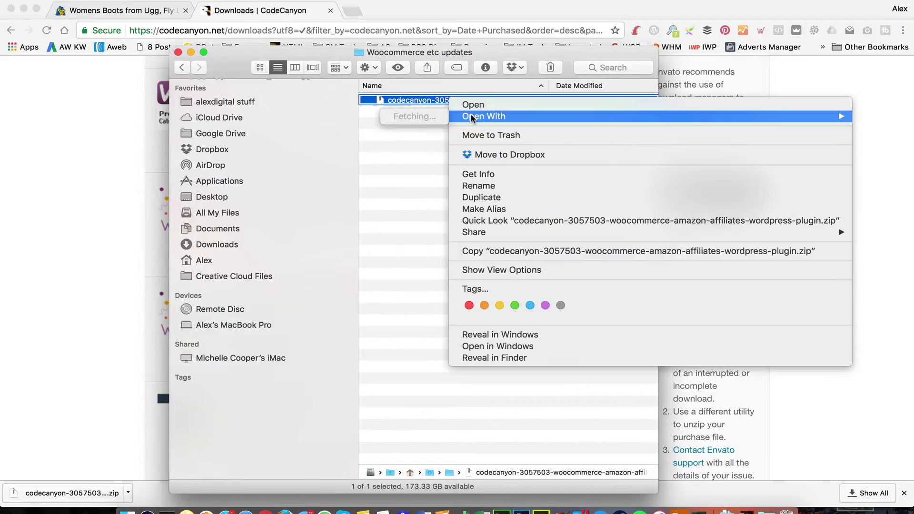
{"action": "mouse_move", "coordinate": [481, 116]}
{"action": "left_click", "coordinate": [431, 119]}
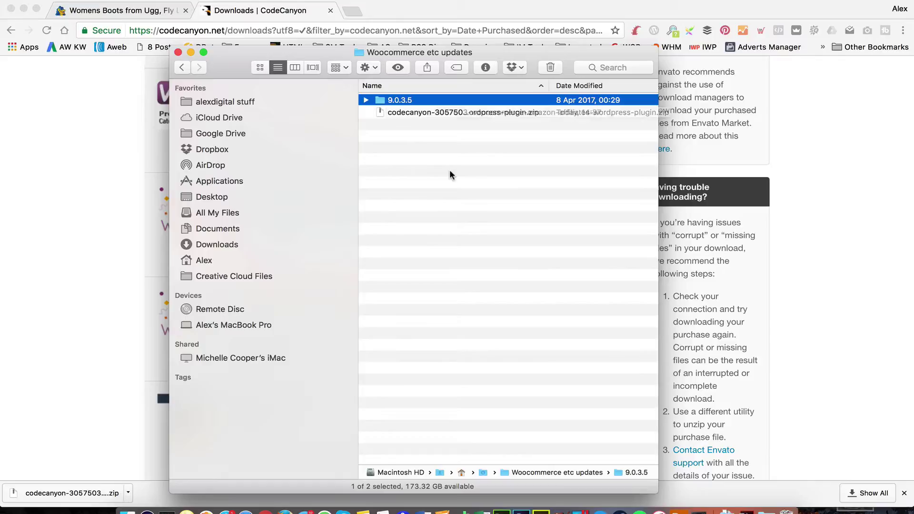
{"action": "double_click", "coordinate": [433, 101]}
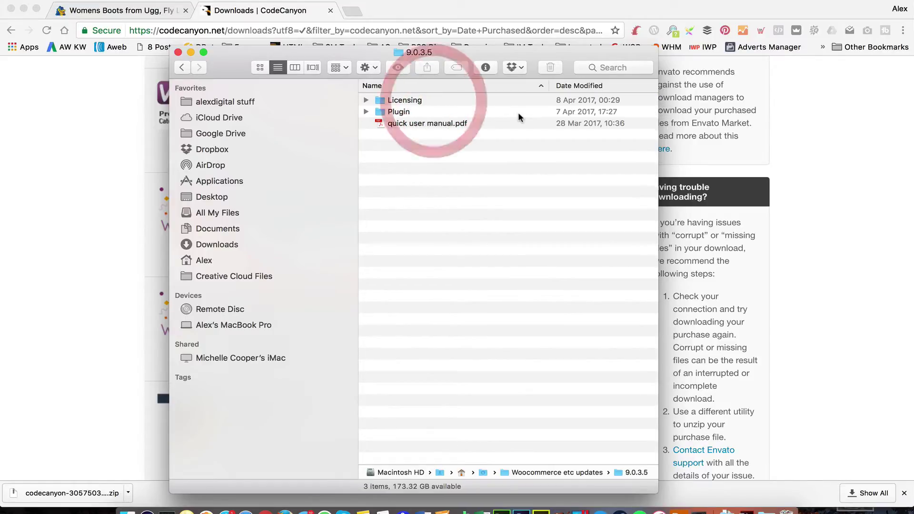
{"action": "double_click", "coordinate": [451, 111]}
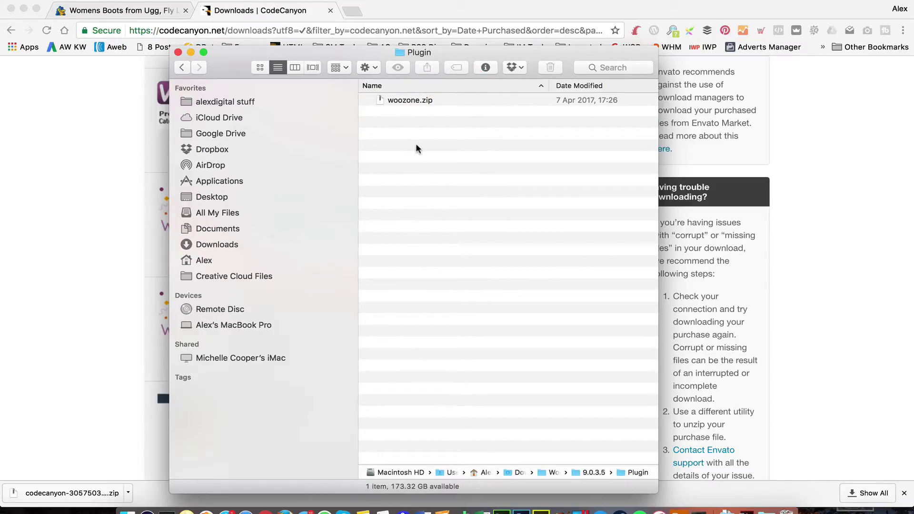
Return to the BootBoutique WordPress dashboard and open the installed Plugins list.
{"action": "left_click", "coordinate": [127, 14]}
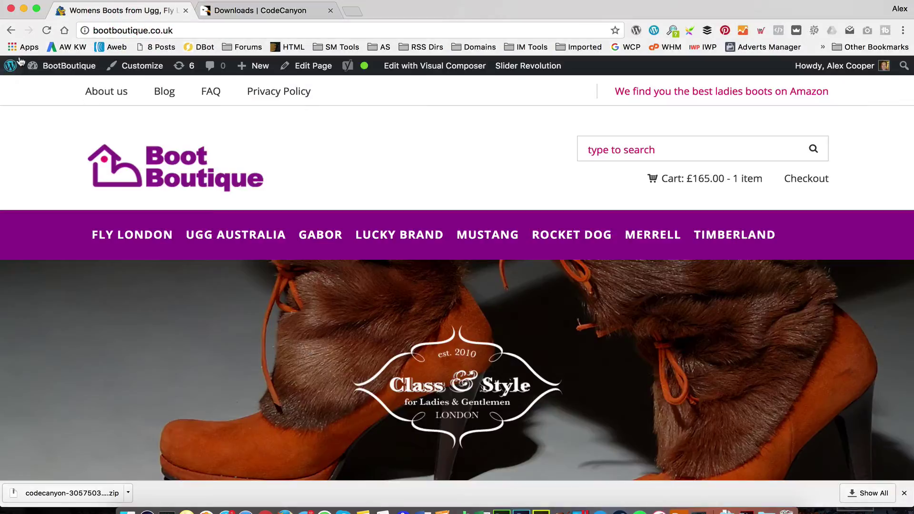
{"action": "mouse_move", "coordinate": [43, 69]}
{"action": "left_click", "coordinate": [52, 86]}
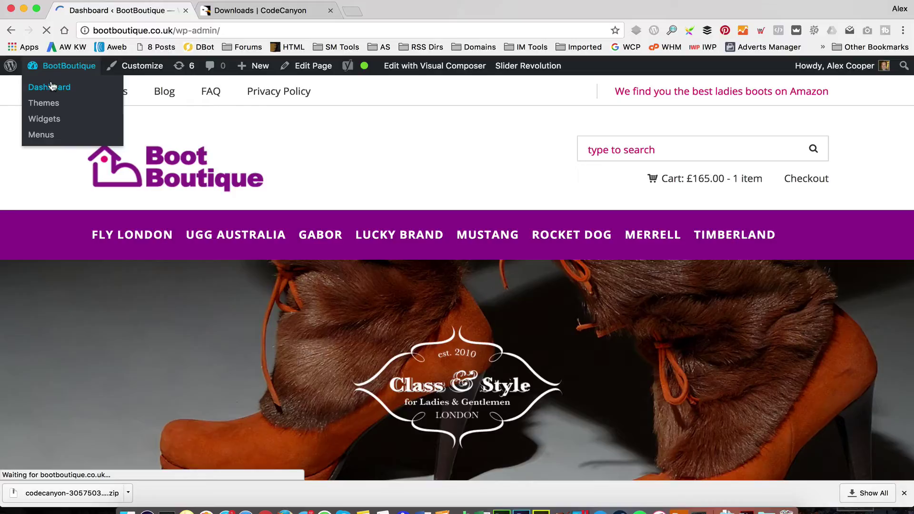
{"action": "scroll", "coordinate": [45, 219], "scroll_direction": "down", "scroll_amount": 2}
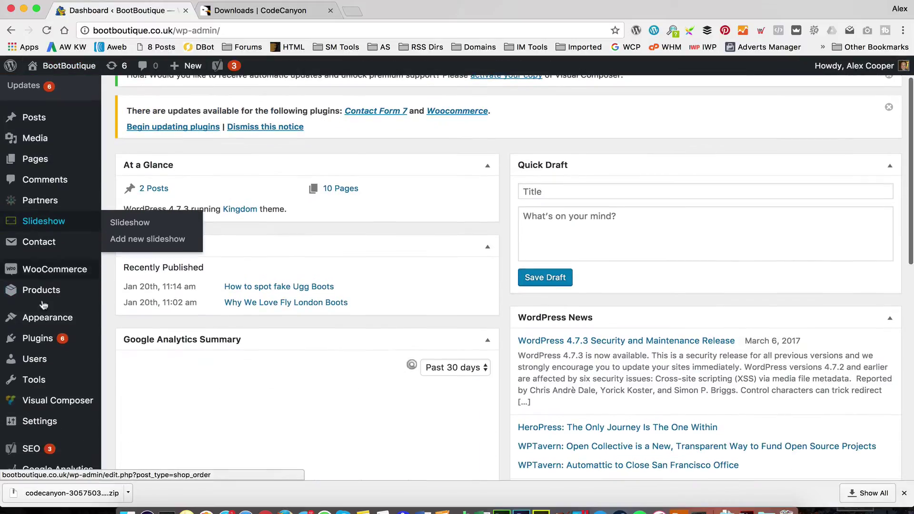
{"action": "left_click", "coordinate": [53, 336]}
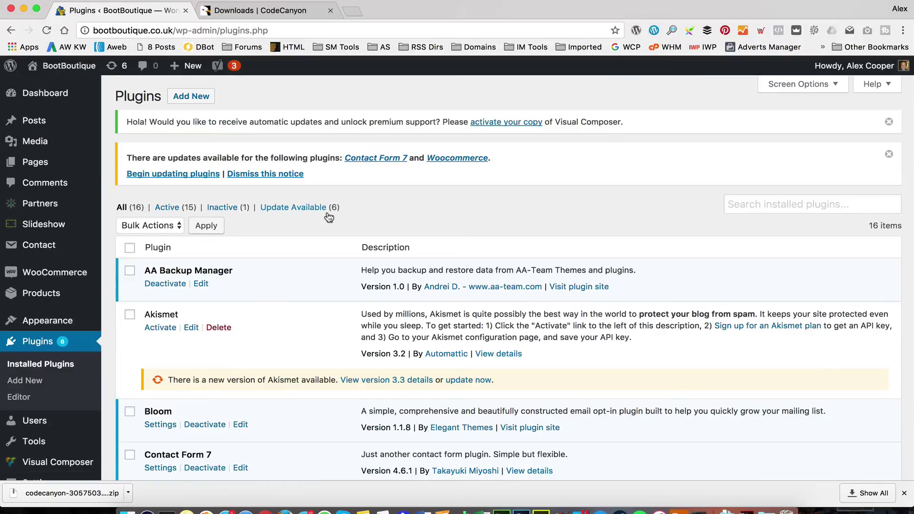
Deactivate the WooZone - WooCommerce Amazon Affiliates plugin.
{"action": "scroll", "coordinate": [326, 214], "scroll_direction": "down", "scroll_amount": 10}
{"action": "scroll", "coordinate": [328, 217], "scroll_direction": "down", "scroll_amount": 5}
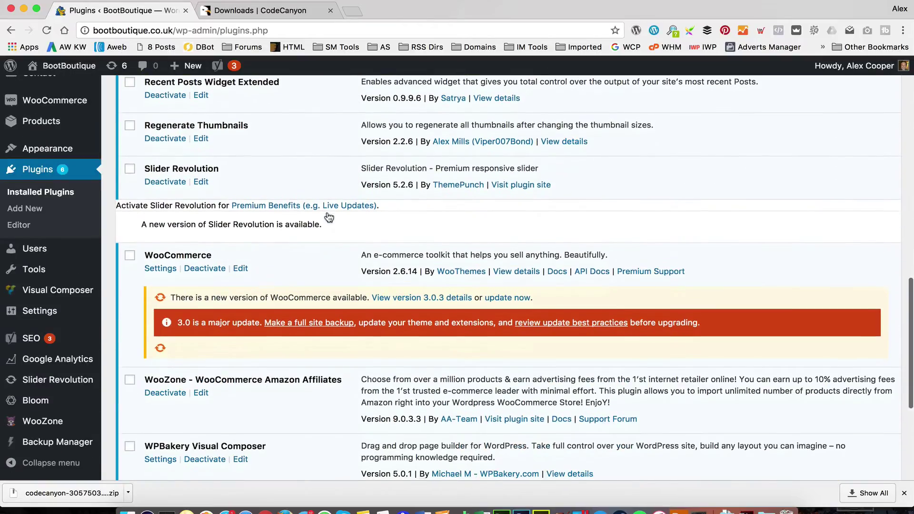
{"action": "scroll", "coordinate": [329, 217], "scroll_direction": "down", "scroll_amount": 3}
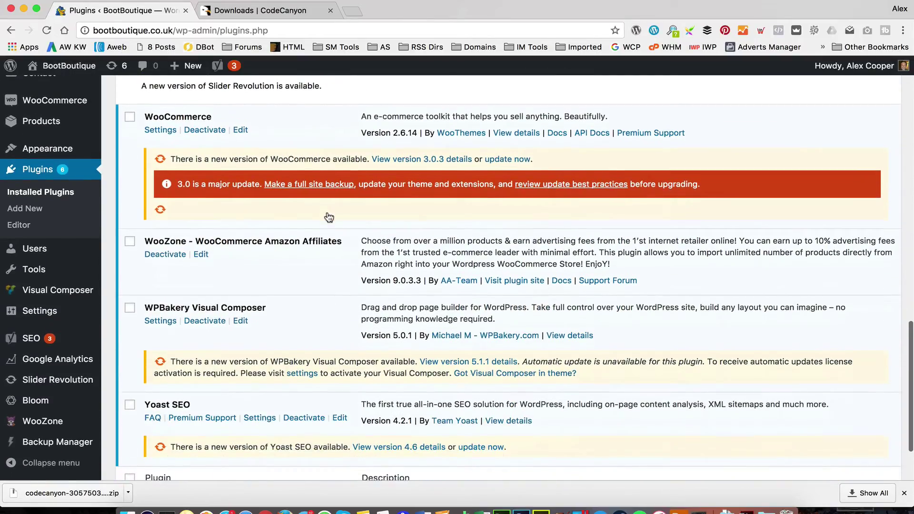
{"action": "left_click", "coordinate": [168, 254]}
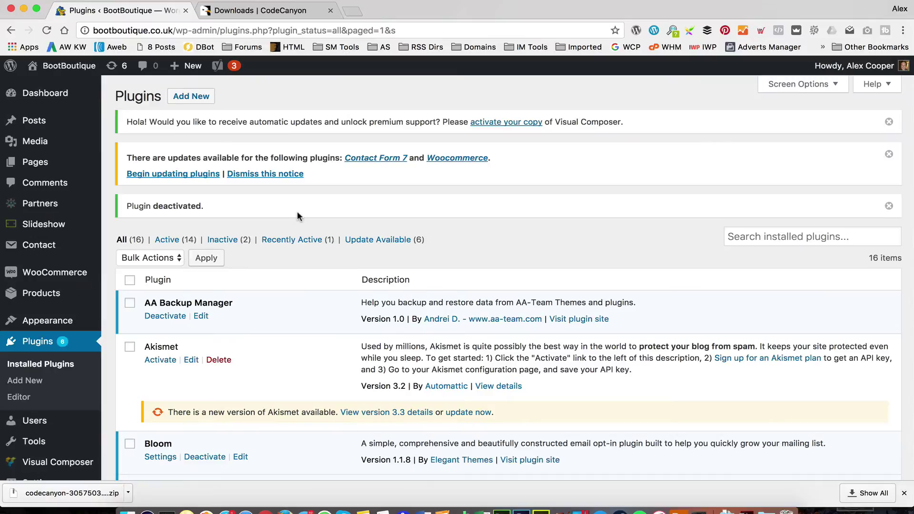
Delete WooZone, confirm with OK, and refresh the list showing 15 plugins.
{"action": "scroll", "coordinate": [298, 214], "scroll_direction": "down", "scroll_amount": 8}
{"action": "scroll", "coordinate": [297, 216], "scroll_direction": "down", "scroll_amount": 15}
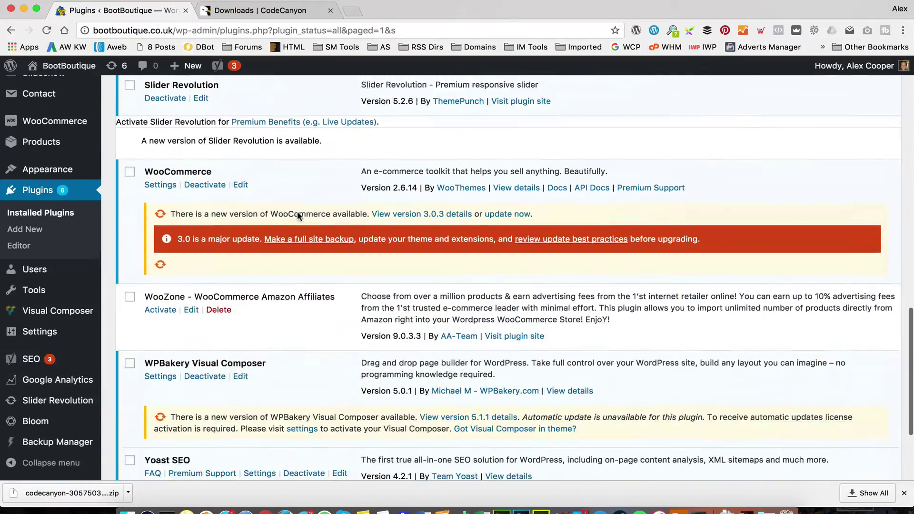
{"action": "scroll", "coordinate": [297, 215], "scroll_direction": "down", "scroll_amount": 1}
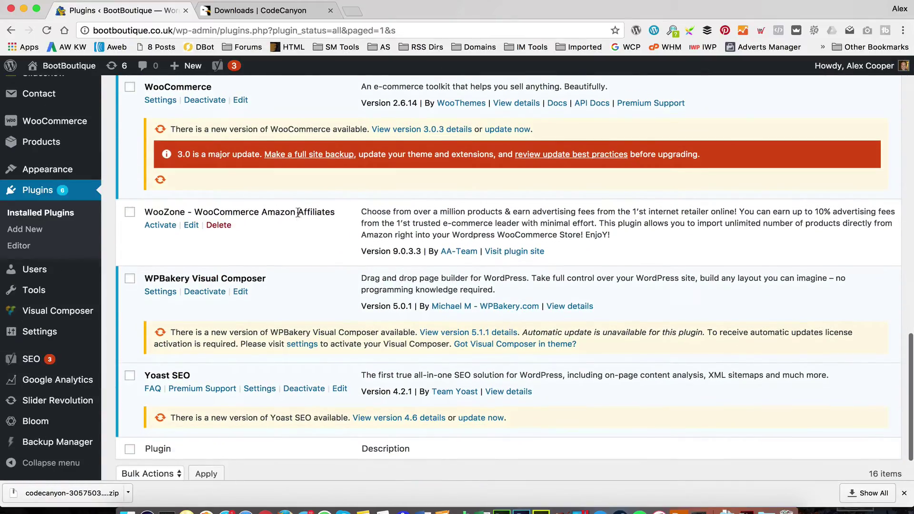
{"action": "left_click", "coordinate": [218, 225]}
{"action": "left_click", "coordinate": [552, 177]}
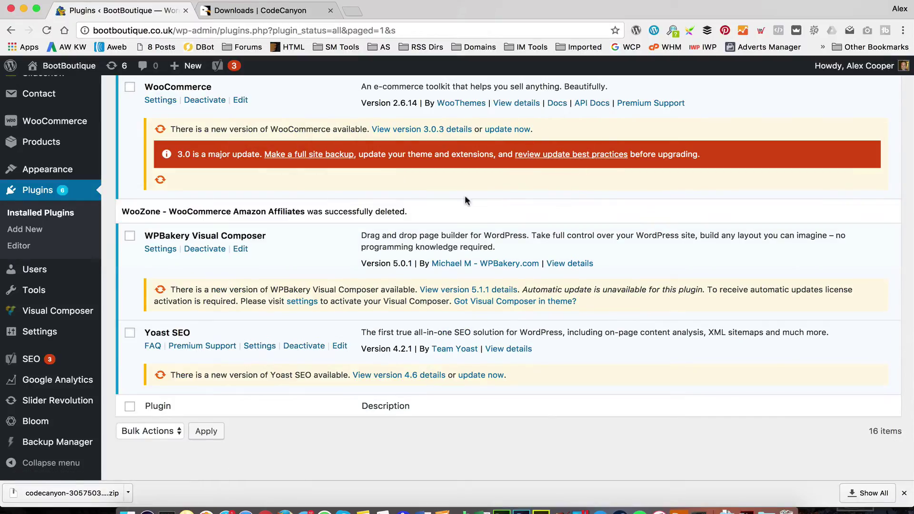
{"action": "key", "text": "super+r"}
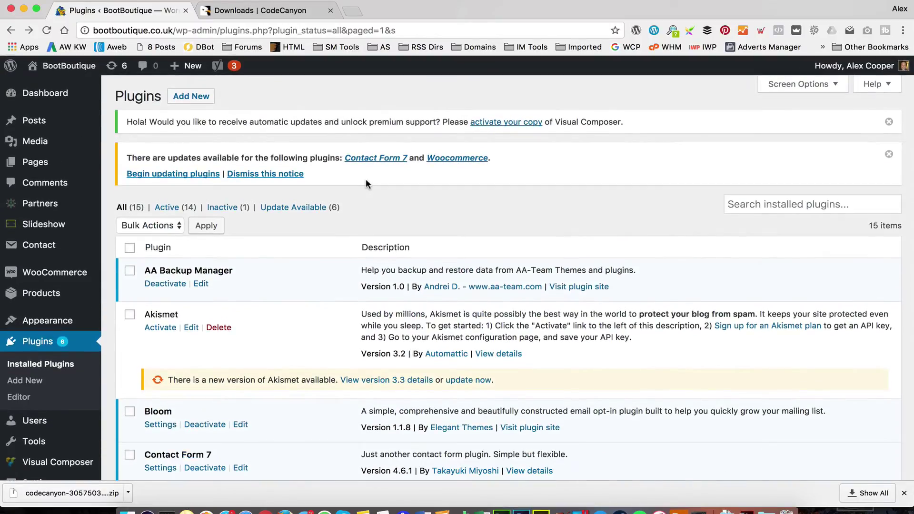
Open Add Plugins > Upload Plugin and start choosing a zip file.
{"action": "left_click", "coordinate": [197, 100]}
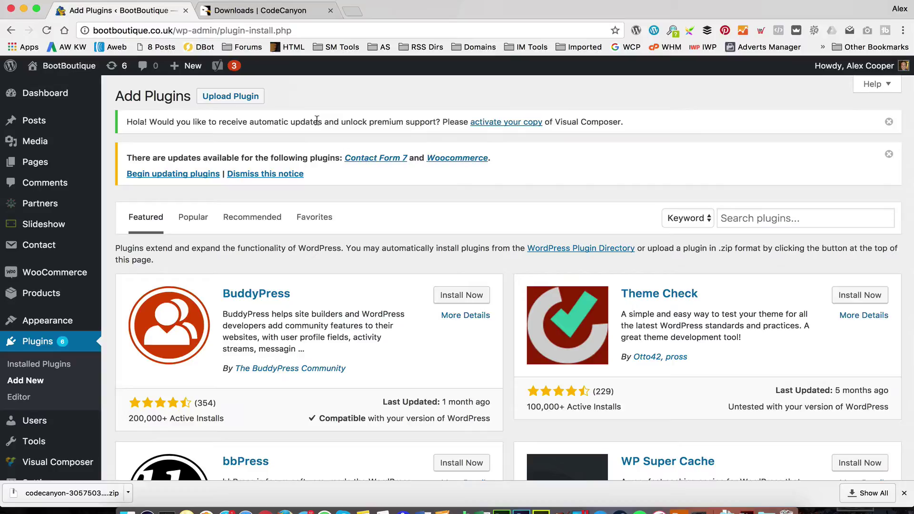
{"action": "left_click", "coordinate": [230, 97]}
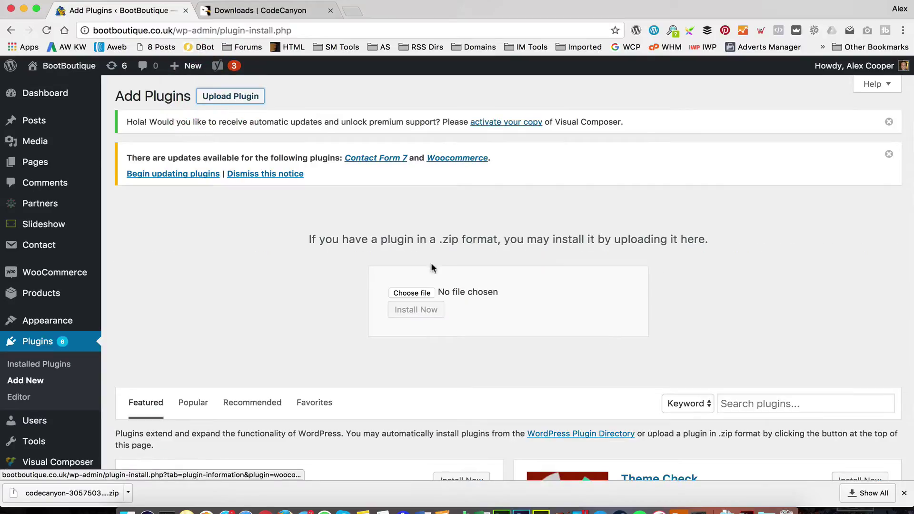
{"action": "left_click", "coordinate": [413, 293]}
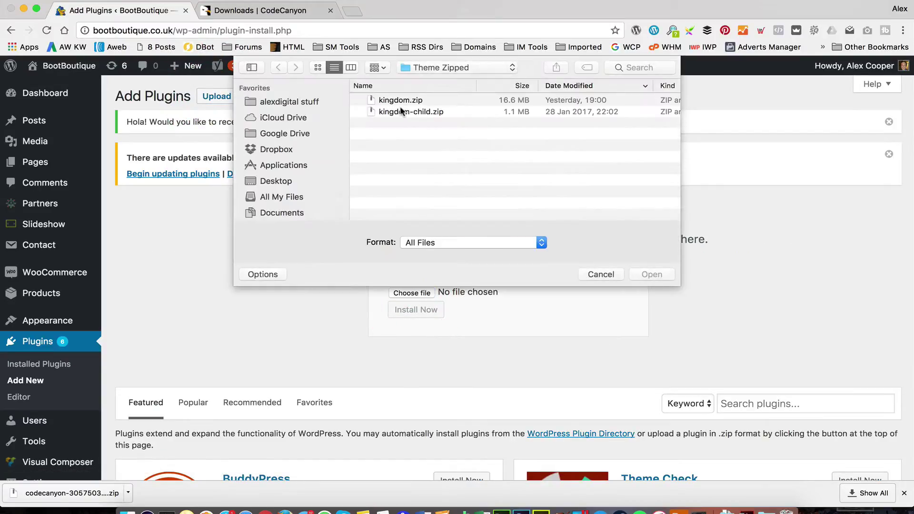
Pick woozone.zip from Downloads > Woocommerce etc updates > 9.0.3.5 > Plugin and install it.
{"action": "left_click", "coordinate": [284, 213]}
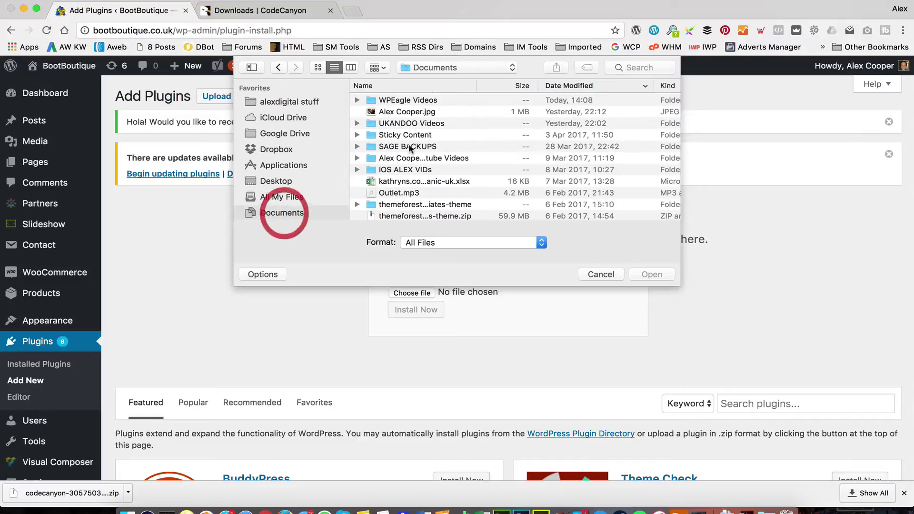
{"action": "scroll", "coordinate": [251, 164], "scroll_direction": "down", "scroll_amount": 2}
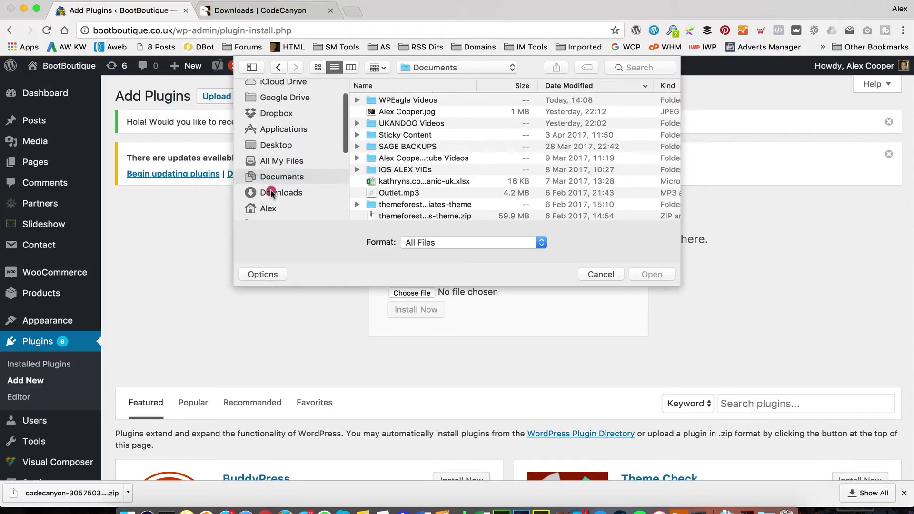
{"action": "left_click", "coordinate": [270, 193]}
{"action": "double_click", "coordinate": [388, 97]}
{"action": "double_click", "coordinate": [423, 99]}
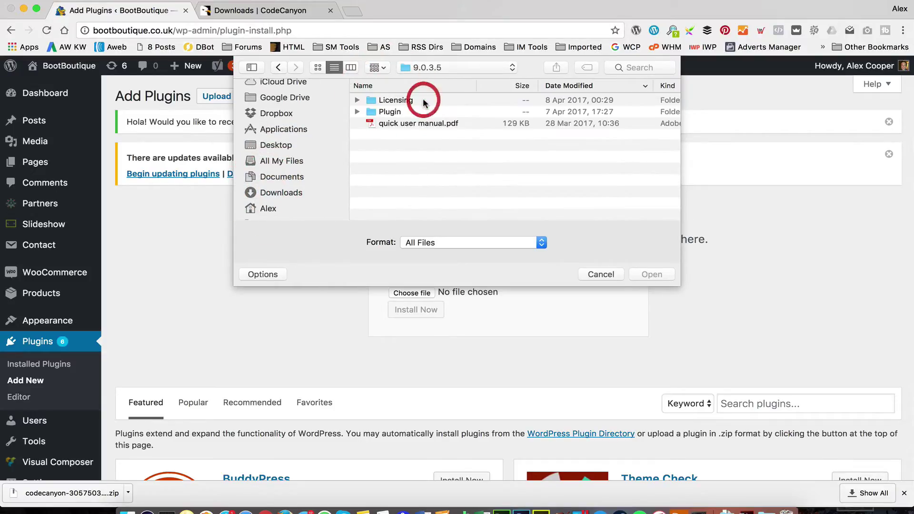
{"action": "left_click", "coordinate": [406, 112]}
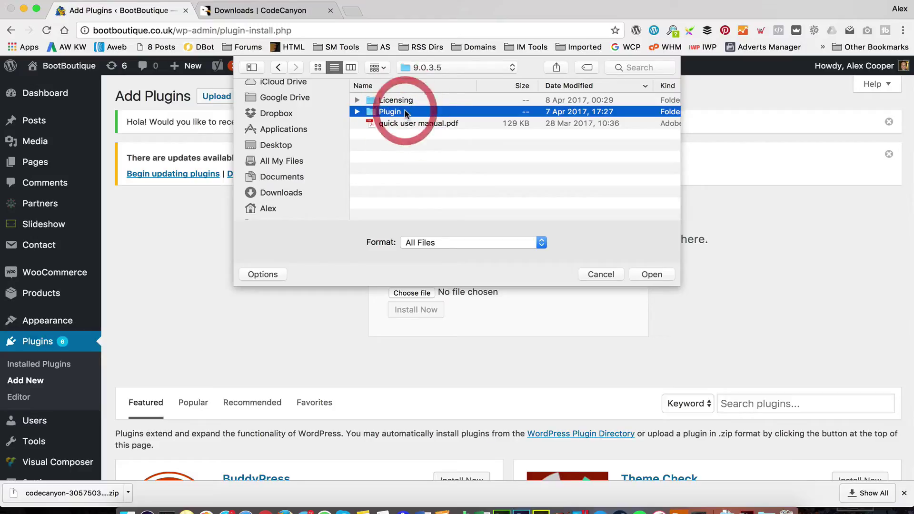
{"action": "double_click", "coordinate": [406, 112]}
{"action": "left_click", "coordinate": [406, 101]}
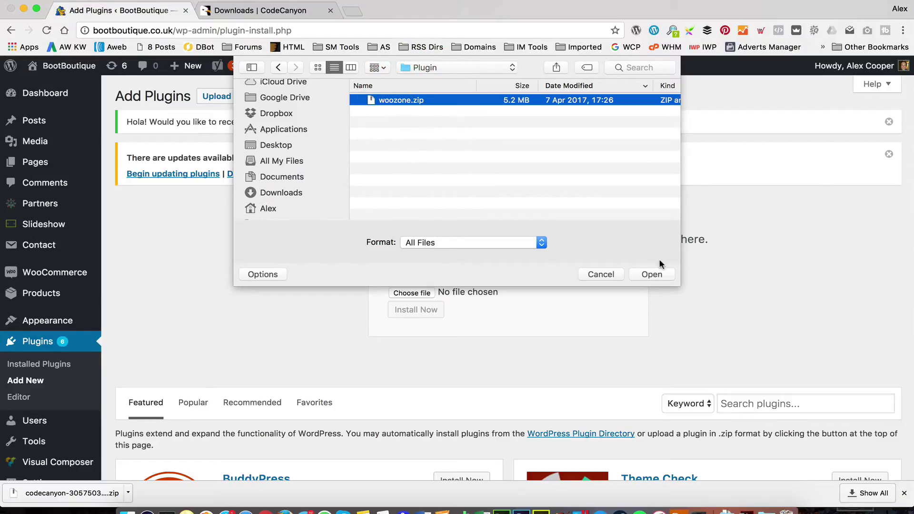
{"action": "left_click", "coordinate": [651, 274]}
{"action": "left_click", "coordinate": [415, 310]}
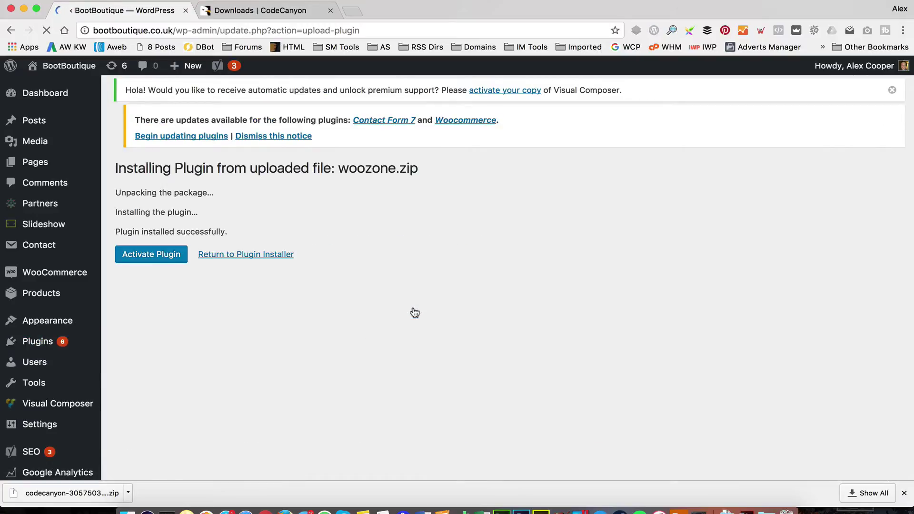
Activate WooZone 9.0.3.5 and view its Amazon config page with United Kingdom set.
{"action": "left_click", "coordinate": [148, 269]}
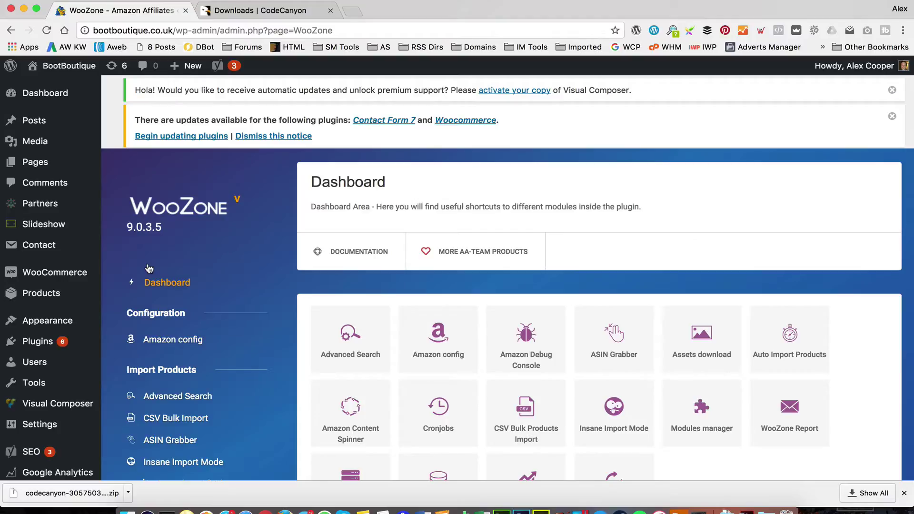
{"action": "scroll", "coordinate": [158, 279], "scroll_direction": "down", "scroll_amount": 3}
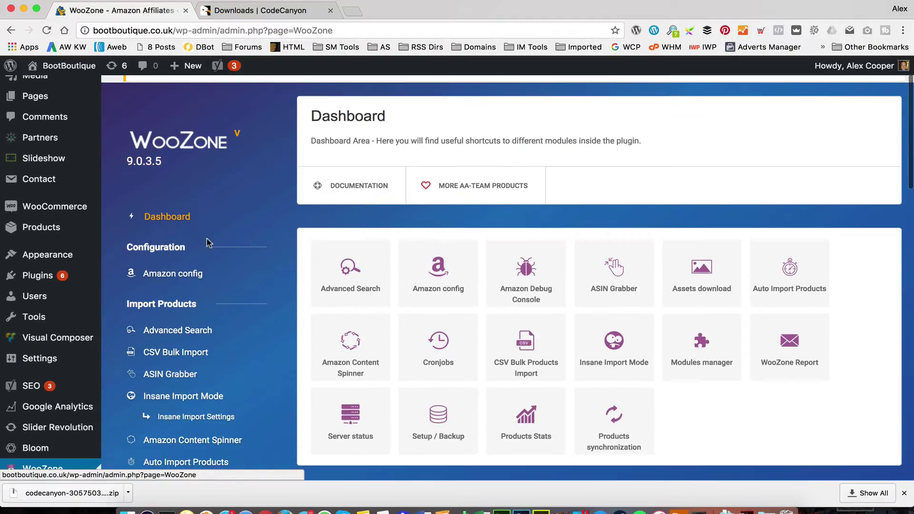
{"action": "left_click", "coordinate": [188, 277]}
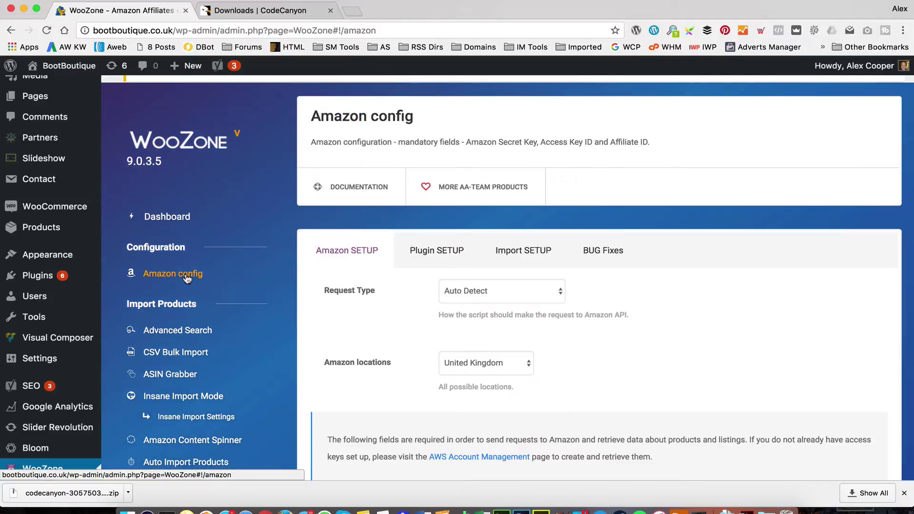
{"action": "scroll", "coordinate": [425, 259], "scroll_direction": "down", "scroll_amount": 3}
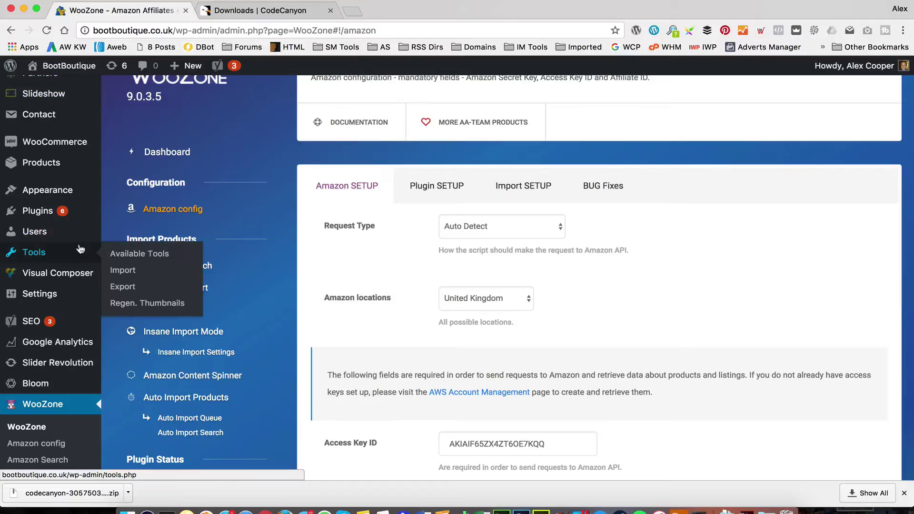
Open Plugins > Installed Plugins and scroll through the 16 plugins and their updates.
{"action": "mouse_move", "coordinate": [67, 192]}
{"action": "mouse_move", "coordinate": [64, 210]}
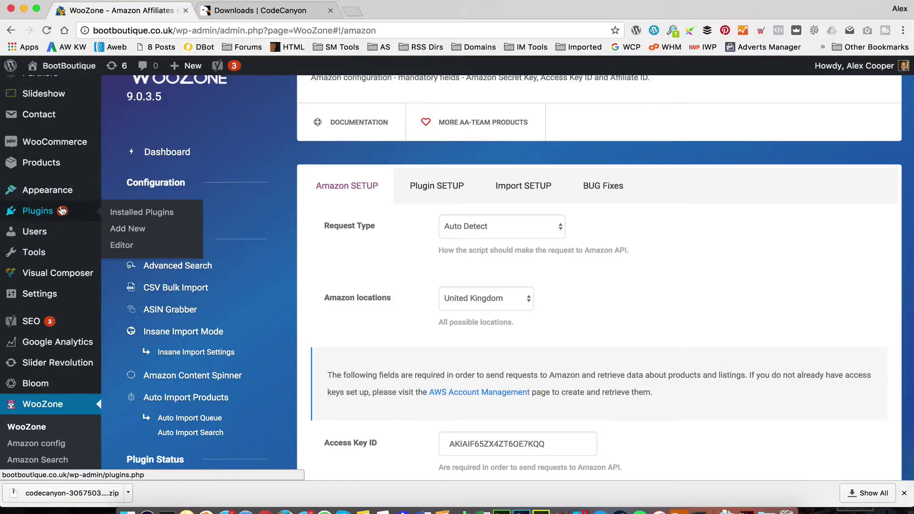
{"action": "left_click", "coordinate": [115, 213]}
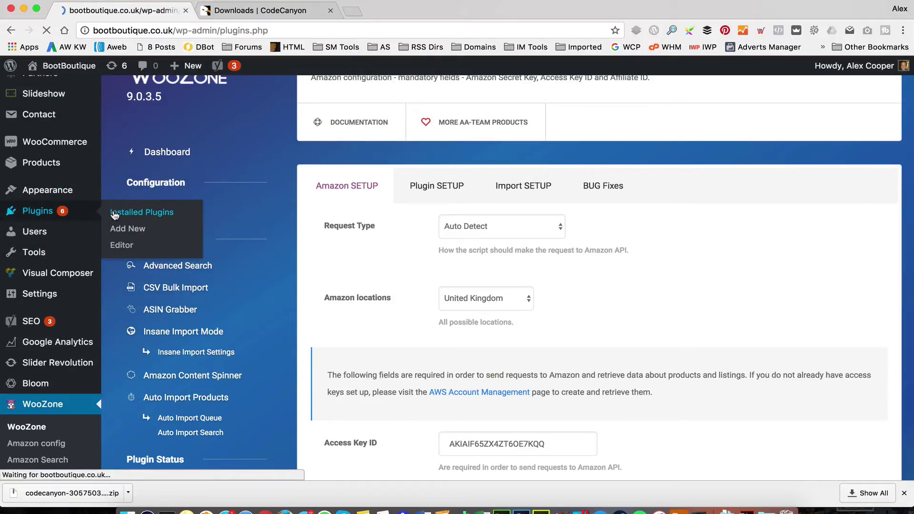
{"action": "scroll", "coordinate": [375, 217], "scroll_direction": "down", "scroll_amount": 5}
{"action": "scroll", "coordinate": [374, 213], "scroll_direction": "down", "scroll_amount": 2}
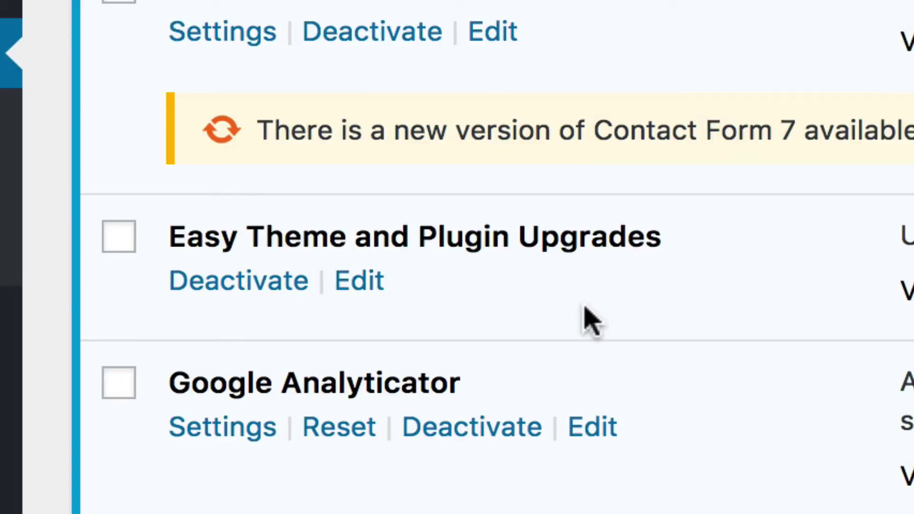
{"action": "scroll", "coordinate": [637, 310], "scroll_direction": "up", "scroll_amount": 5}
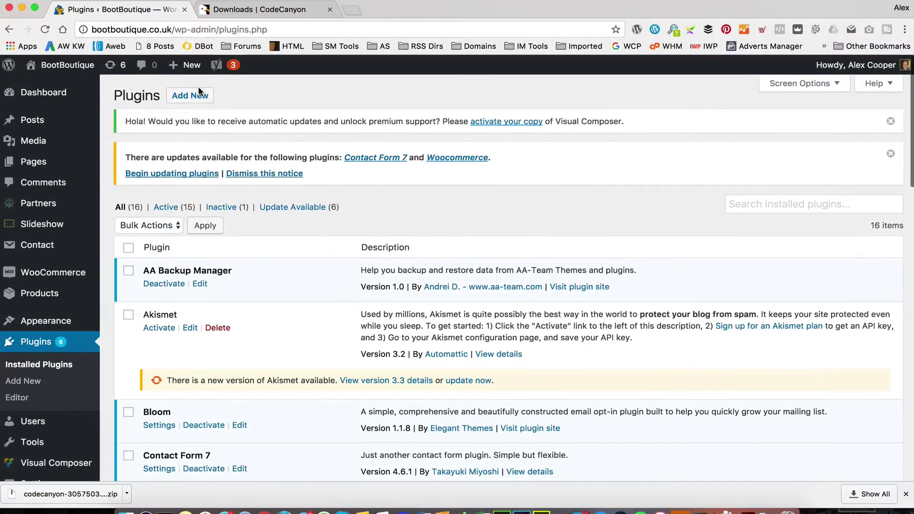
{"action": "scroll", "coordinate": [203, 96], "scroll_direction": "down", "scroll_amount": 10}
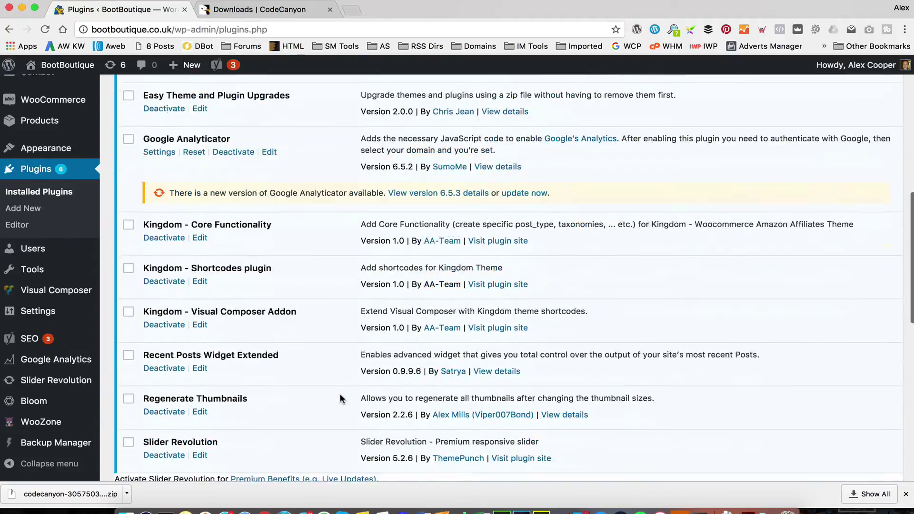
{"action": "scroll", "coordinate": [340, 399], "scroll_direction": "up", "scroll_amount": 3}
{"action": "scroll", "coordinate": [339, 399], "scroll_direction": "down", "scroll_amount": 2}
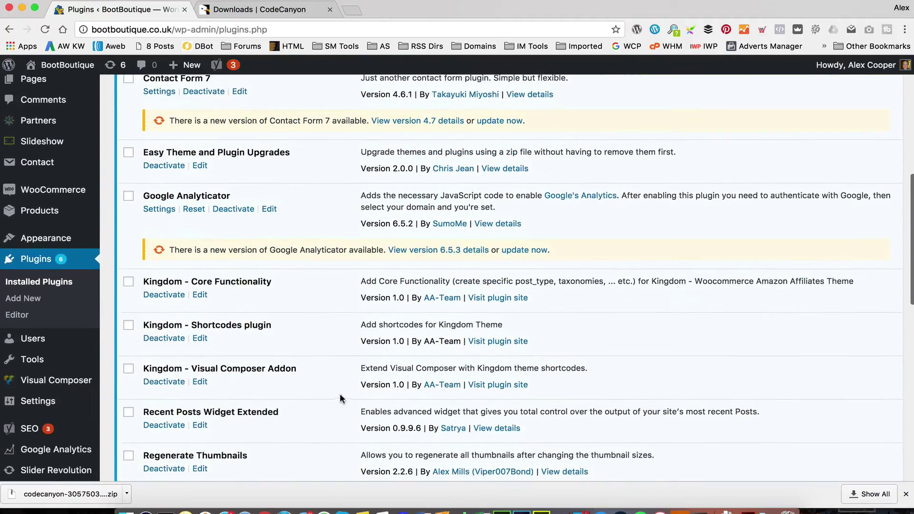
{"action": "scroll", "coordinate": [275, 157], "scroll_direction": "up", "scroll_amount": 4}
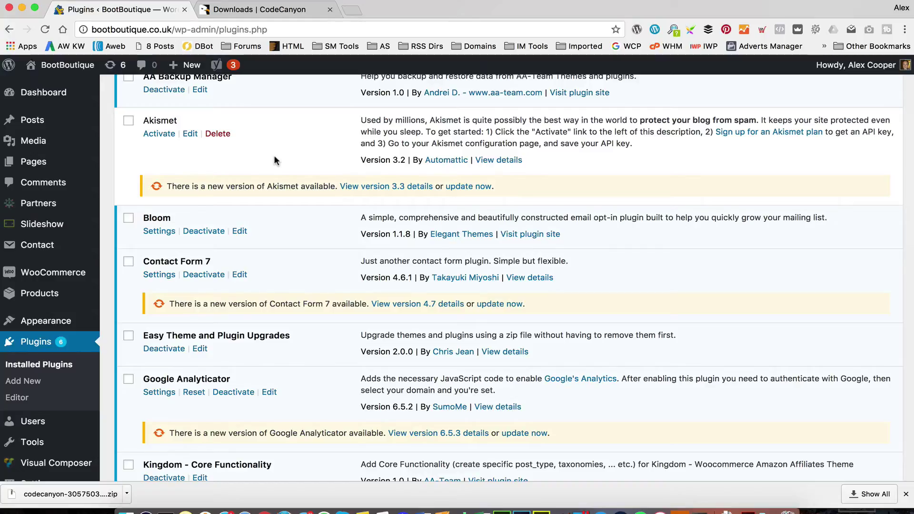
{"action": "scroll", "coordinate": [274, 159], "scroll_direction": "down", "scroll_amount": 1}
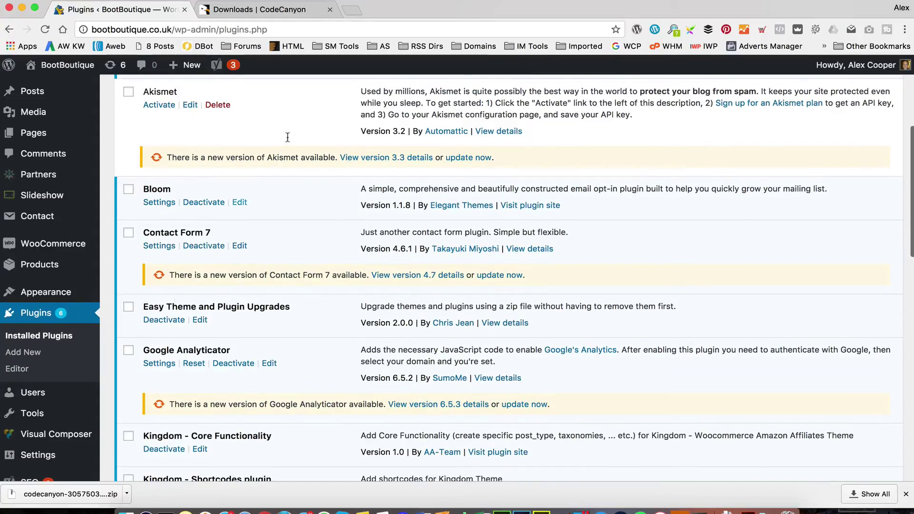
Switch to CodeCanyon's Downloads tab and filter purchases to ThemeForest.
{"action": "left_click", "coordinate": [275, 12]}
{"action": "left_click", "coordinate": [346, 29]}
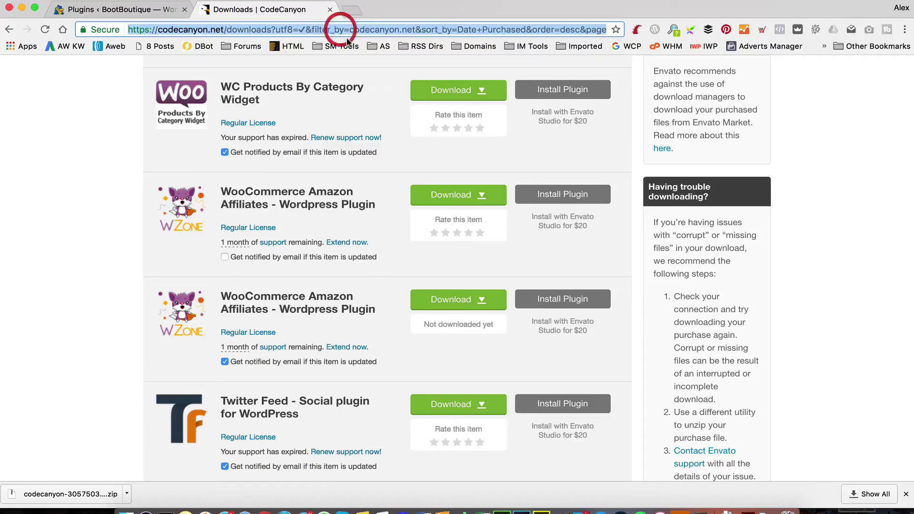
{"action": "scroll", "coordinate": [428, 199], "scroll_direction": "up", "scroll_amount": 10}
{"action": "scroll", "coordinate": [428, 199], "scroll_direction": "down", "scroll_amount": 1}
{"action": "scroll", "coordinate": [428, 230], "scroll_direction": "down", "scroll_amount": 2}
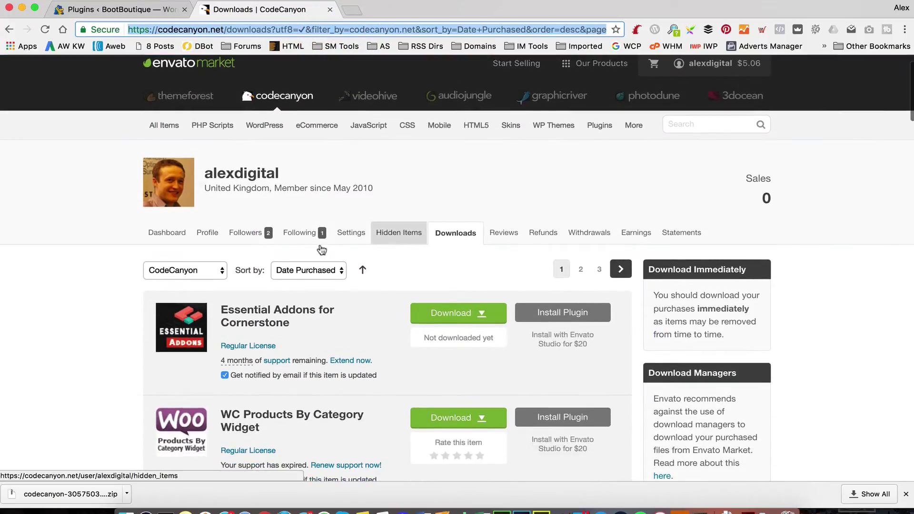
{"action": "left_click", "coordinate": [200, 275]}
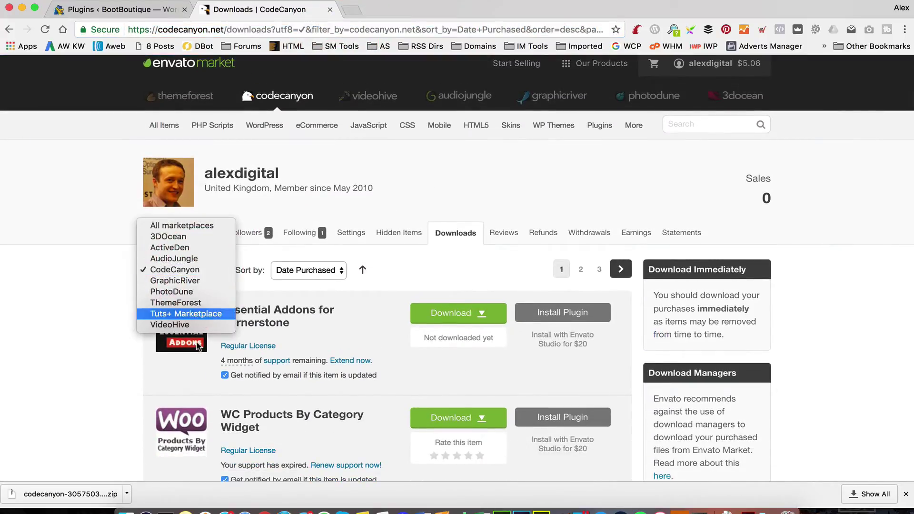
{"action": "left_click", "coordinate": [193, 305]}
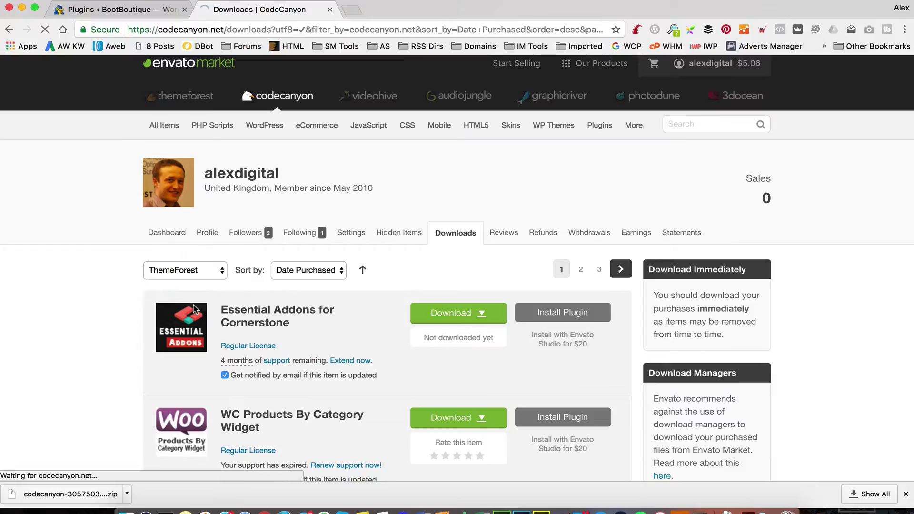
Choose Download > All files & documentation for the Kingdom theme.
{"action": "scroll", "coordinate": [356, 238], "scroll_direction": "down", "scroll_amount": 6}
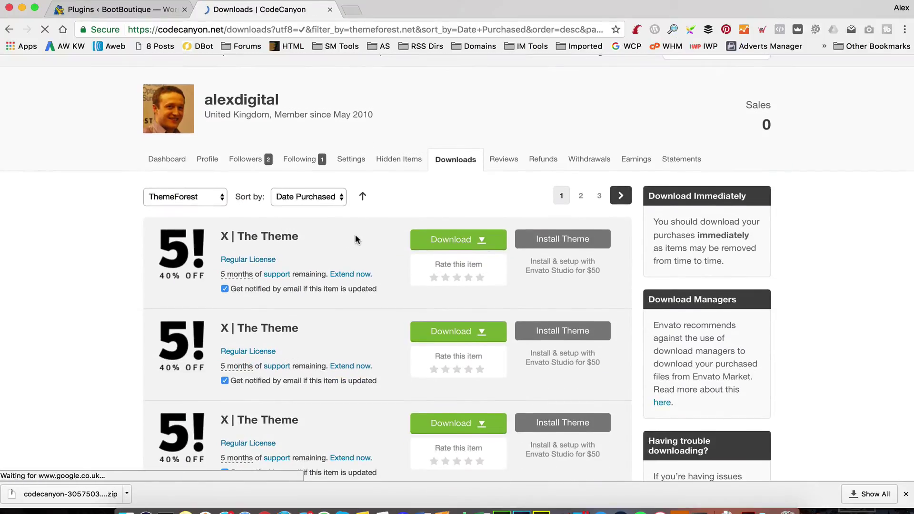
{"action": "scroll", "coordinate": [355, 234], "scroll_direction": "down", "scroll_amount": 14}
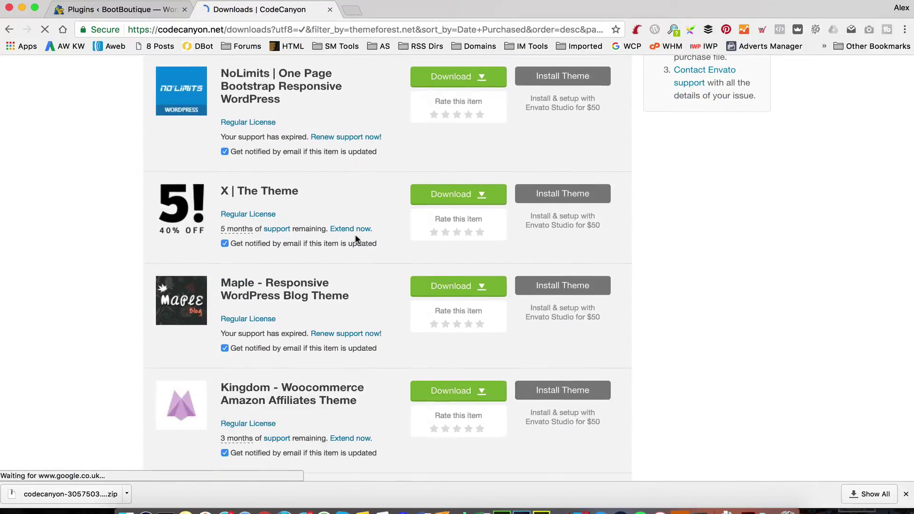
{"action": "scroll", "coordinate": [355, 234], "scroll_direction": "down", "scroll_amount": 1}
{"action": "left_click", "coordinate": [482, 300]}
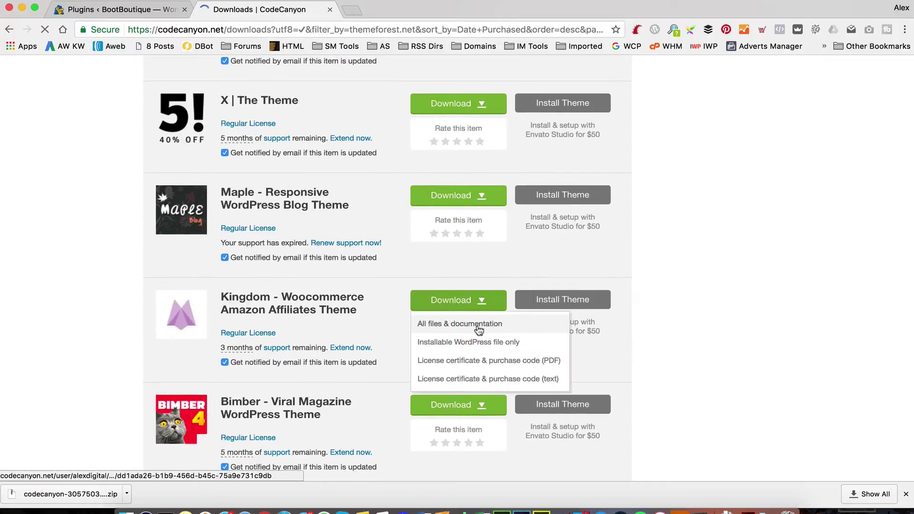
{"action": "left_click", "coordinate": [478, 325]}
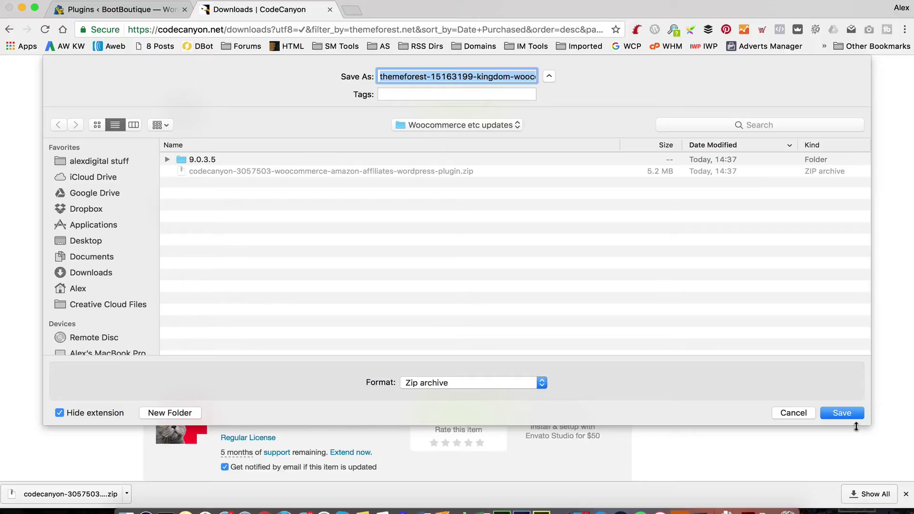
Save the Kingdom theme zip into Woocommerce etc updates and reveal it in Finder.
{"action": "left_click", "coordinate": [851, 412]}
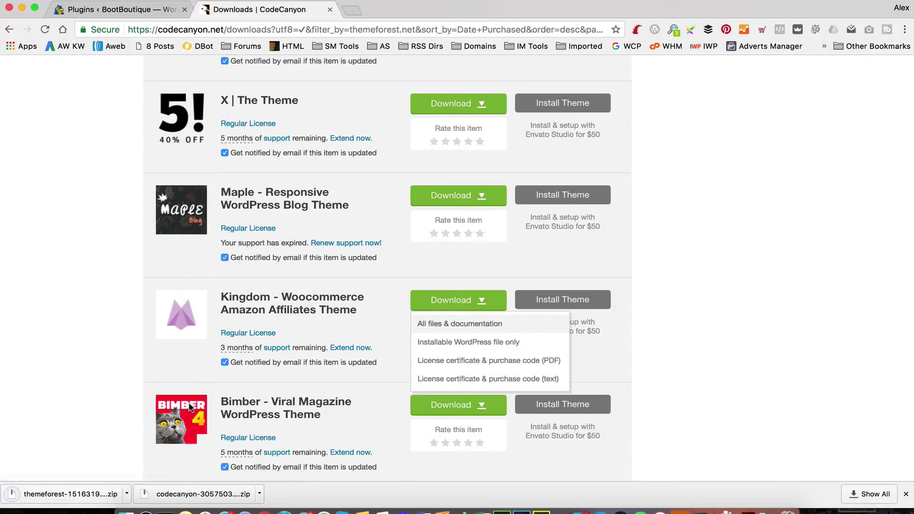
{"action": "left_click", "coordinate": [127, 493]}
{"action": "left_click", "coordinate": [148, 477]}
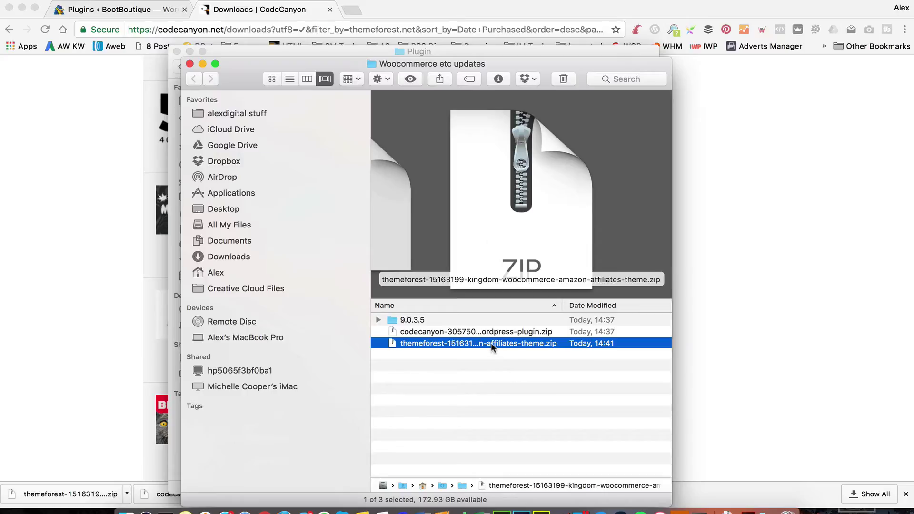
Extract the Kingdom zip, open 3.1.1 > Theme > Theme Zipped, and return to Chrome.
{"action": "right_click", "coordinate": [490, 342]}
{"action": "mouse_move", "coordinate": [534, 256]}
{"action": "left_click", "coordinate": [450, 255]}
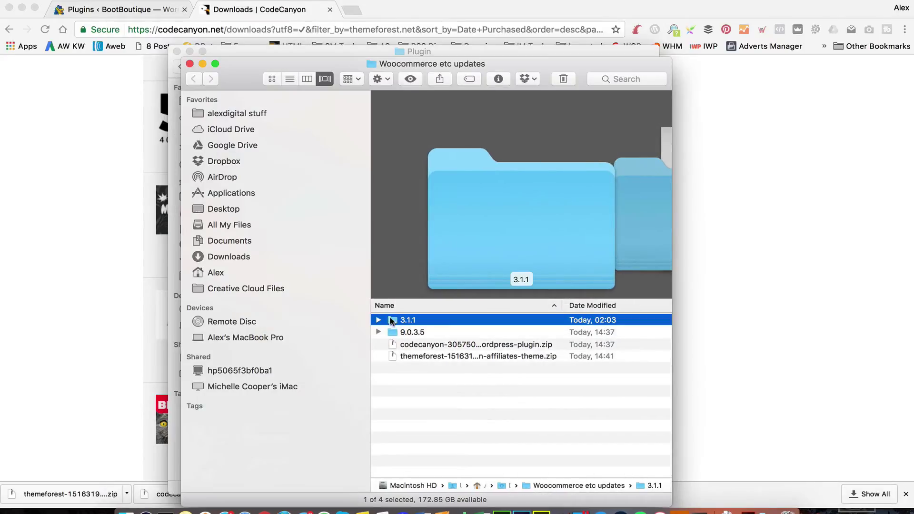
{"action": "double_click", "coordinate": [431, 322]}
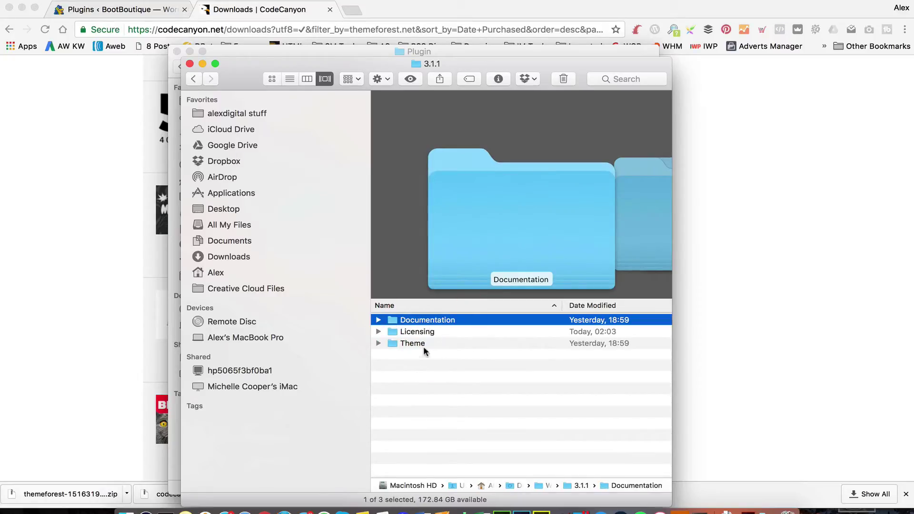
{"action": "double_click", "coordinate": [434, 343]}
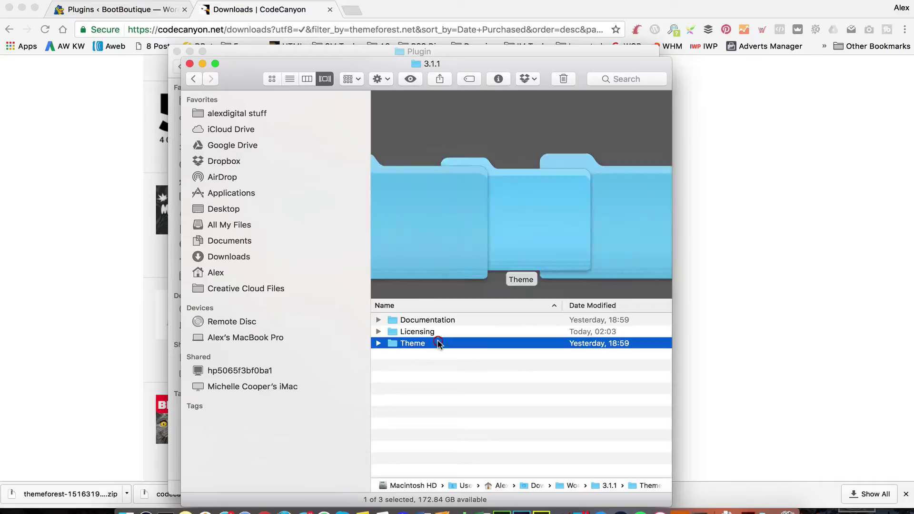
{"action": "double_click", "coordinate": [434, 331]}
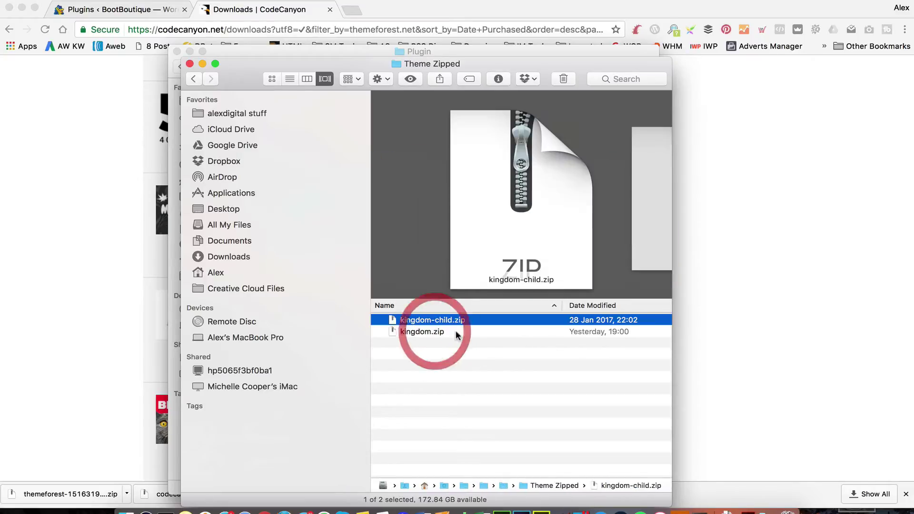
{"action": "left_click", "coordinate": [33, 191]}
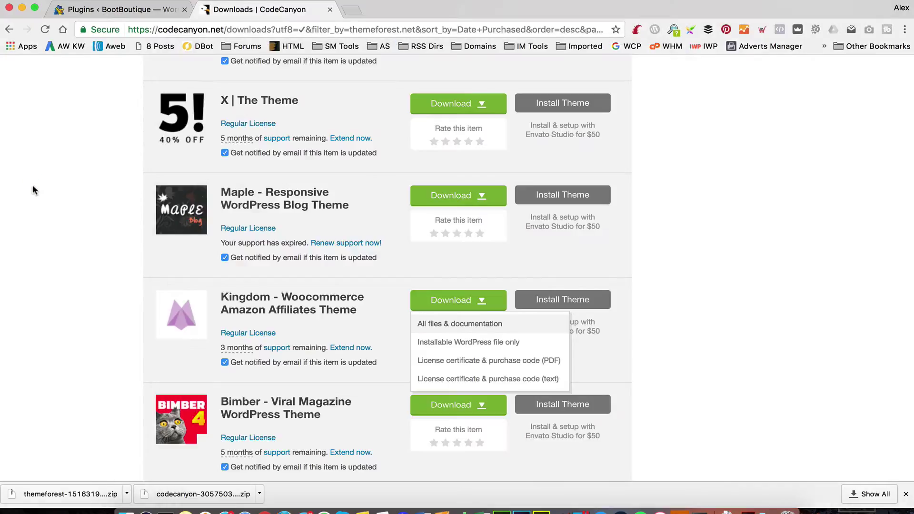
Go to Appearance > Themes > Add New > Upload Theme and start choosing a file.
{"action": "left_click", "coordinate": [100, 9]}
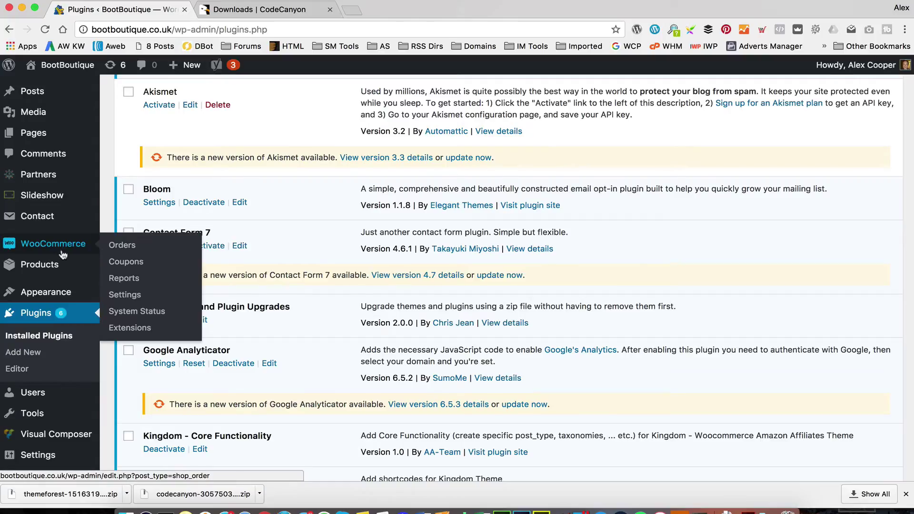
{"action": "left_click", "coordinate": [129, 299]}
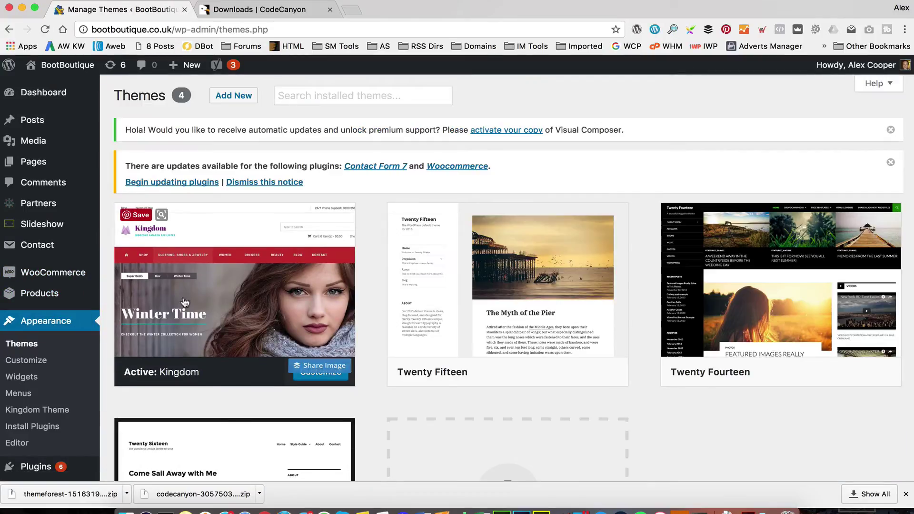
{"action": "left_click", "coordinate": [221, 97]}
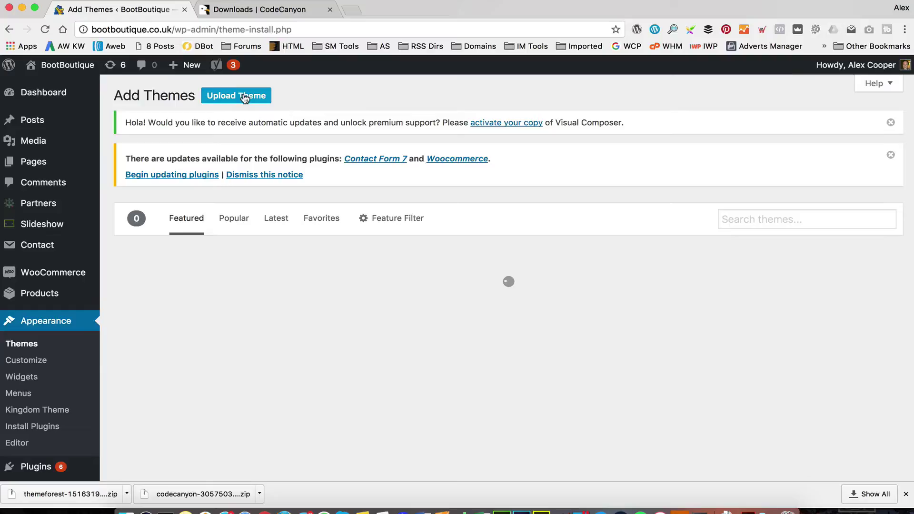
{"action": "left_click", "coordinate": [241, 95]}
{"action": "left_click", "coordinate": [415, 293]}
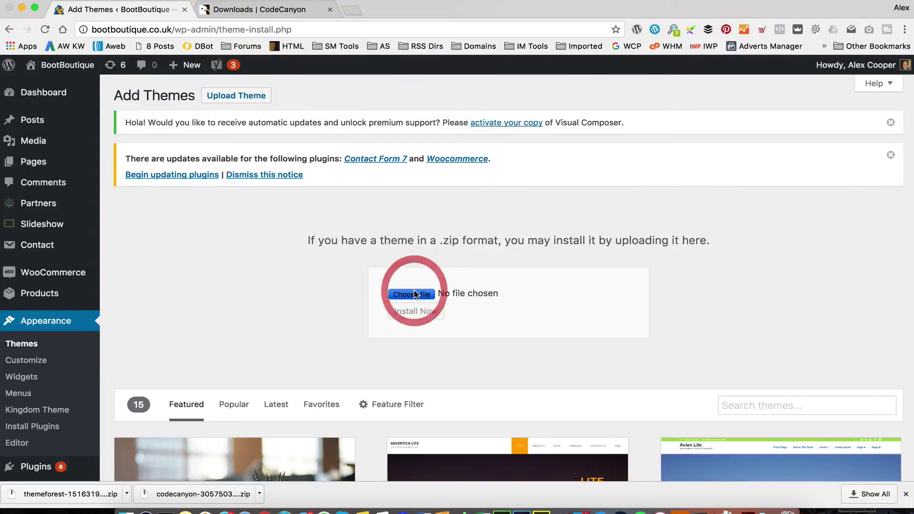
Select kingdom.zip from Woocommerce etc updates > 3.1.1 > Theme > Theme Zipped.
{"action": "left_click", "coordinate": [447, 66]}
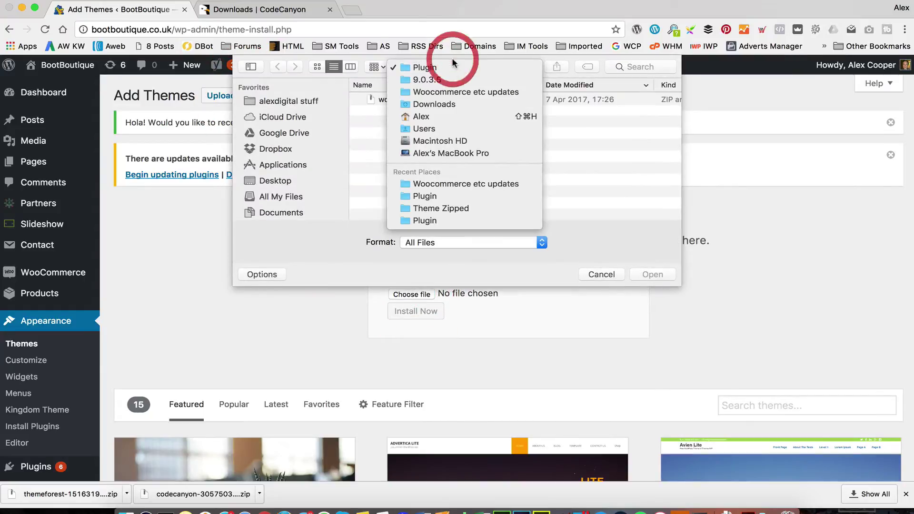
{"action": "left_click", "coordinate": [451, 90]}
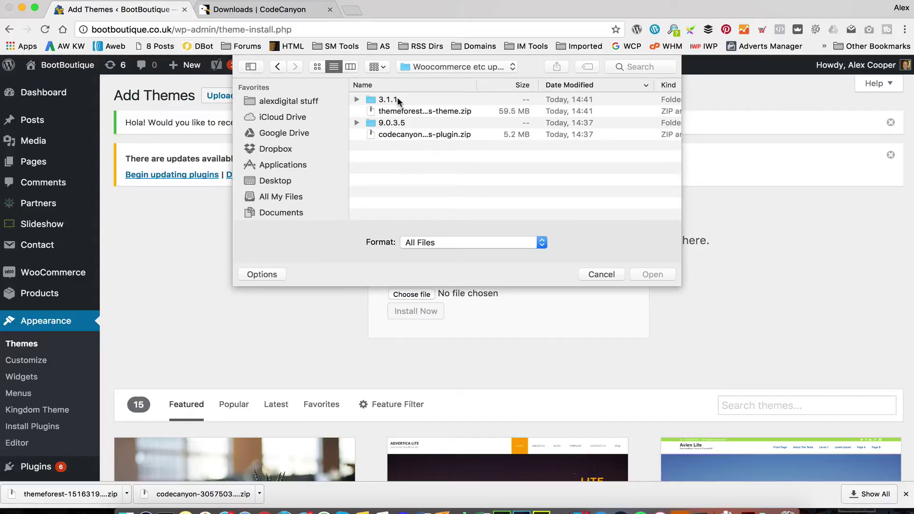
{"action": "double_click", "coordinate": [397, 99]}
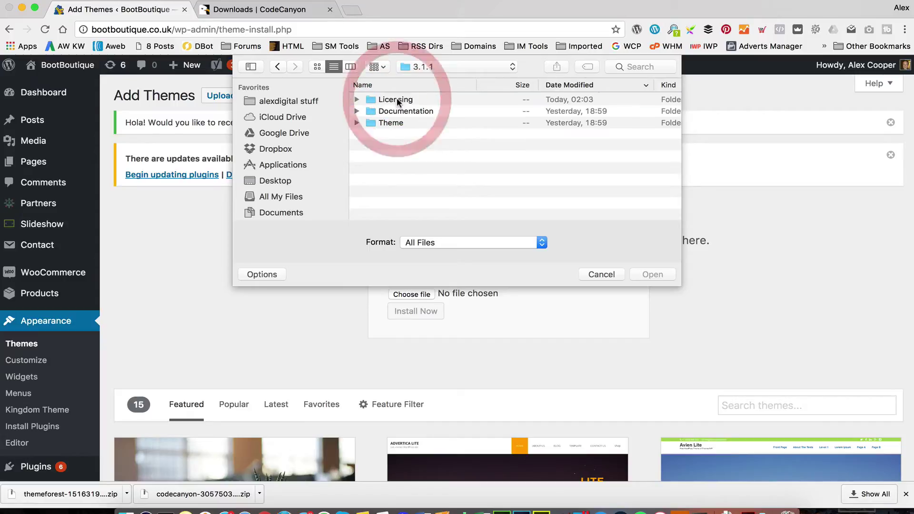
{"action": "double_click", "coordinate": [423, 122]}
{"action": "double_click", "coordinate": [439, 99]}
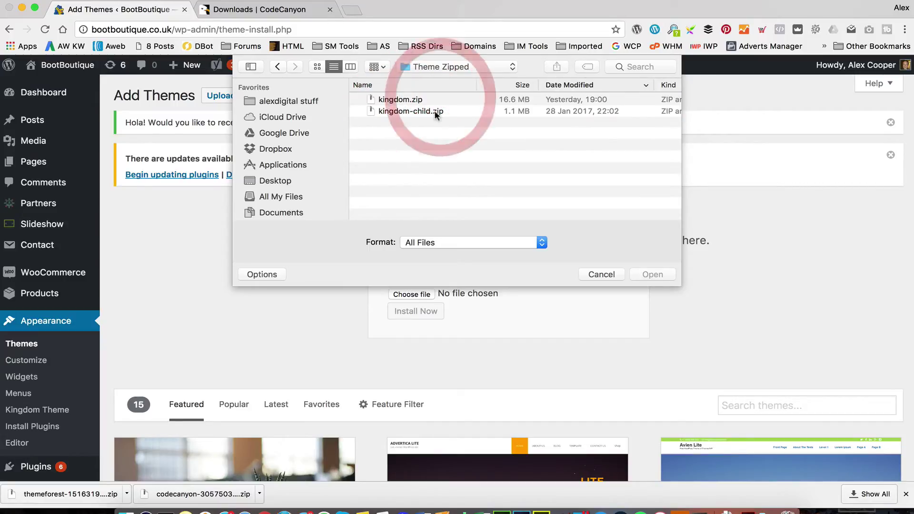
{"action": "left_click", "coordinate": [418, 99]}
{"action": "left_click", "coordinate": [655, 274]}
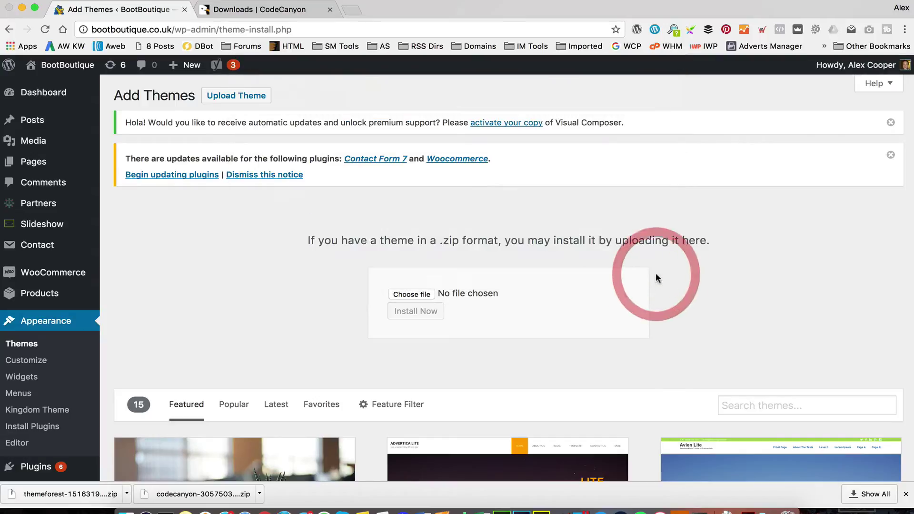
Install kingdom.zip as a theme update, then activate the Kingdom theme.
{"action": "left_click", "coordinate": [413, 312]}
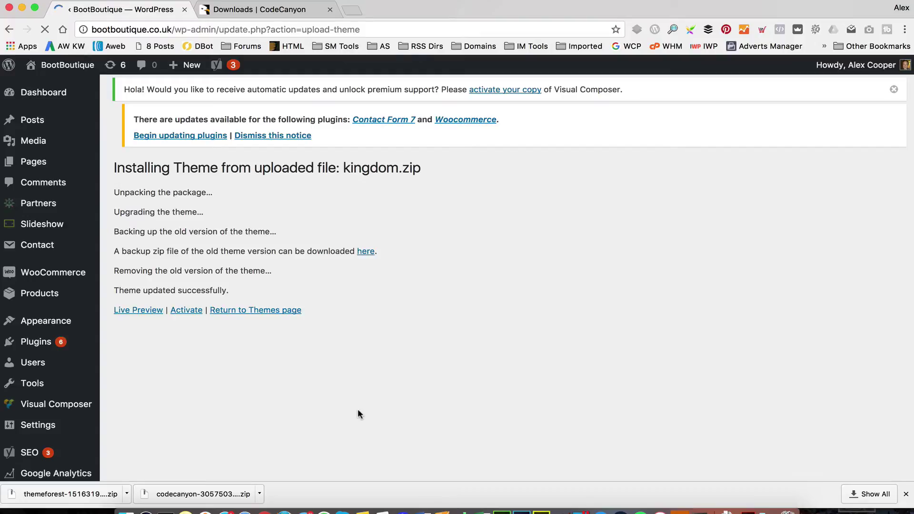
{"action": "left_click", "coordinate": [179, 318]}
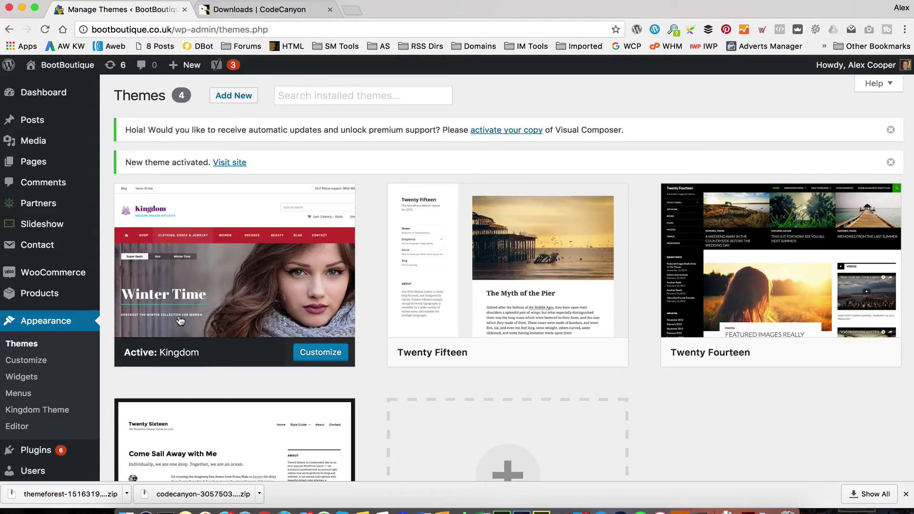
Visit the live BootBoutique homepage and scroll through it under the updated Kingdom theme.
{"action": "mouse_move", "coordinate": [76, 65]}
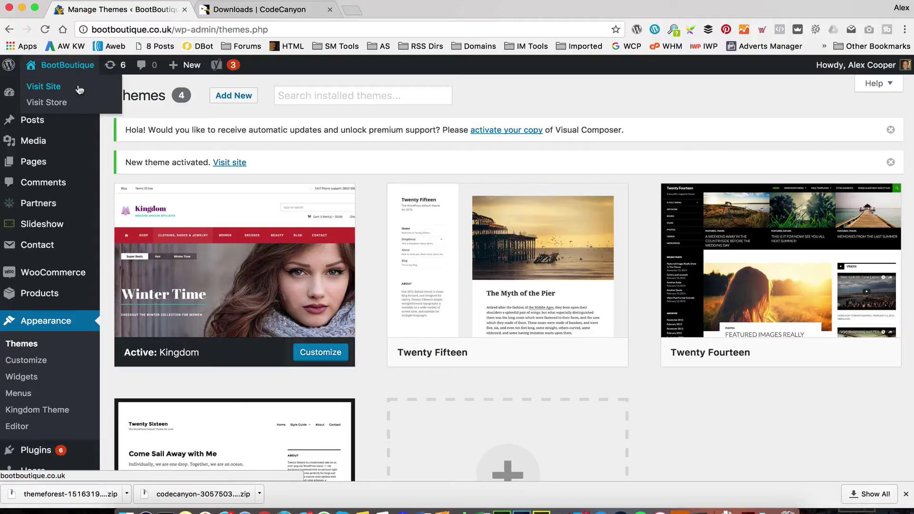
{"action": "left_click", "coordinate": [79, 90]}
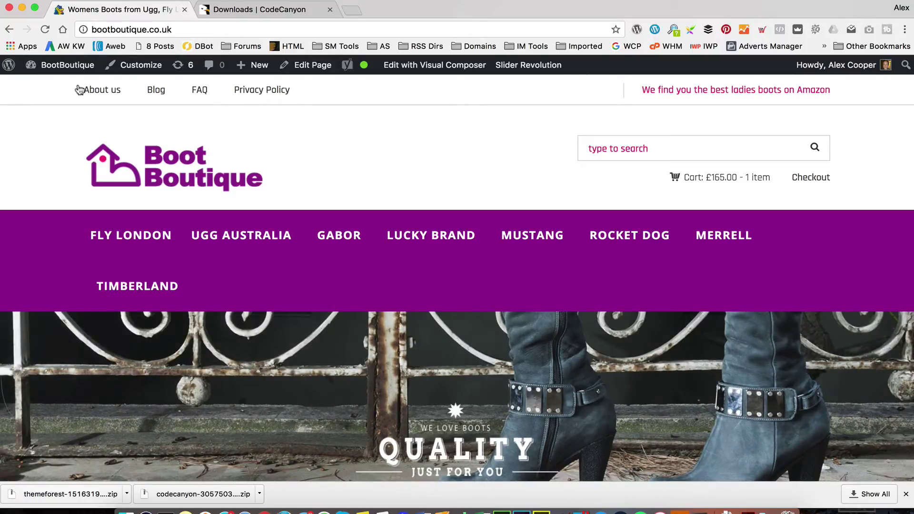
{"action": "scroll", "coordinate": [338, 209], "scroll_direction": "down", "scroll_amount": 9}
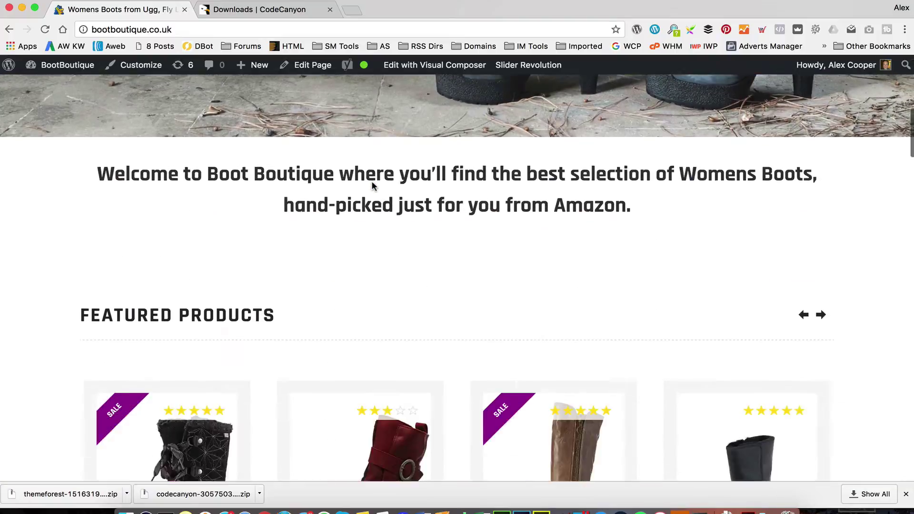
{"action": "scroll", "coordinate": [372, 185], "scroll_direction": "down", "scroll_amount": 20}
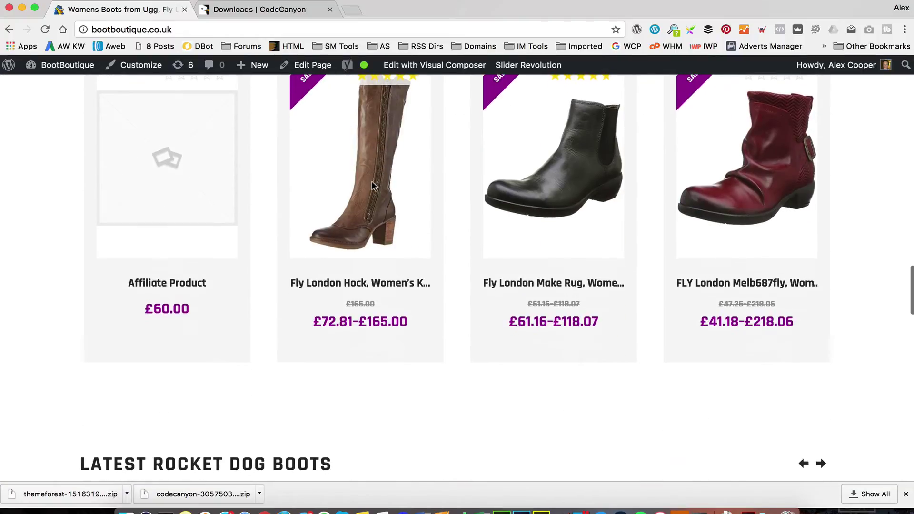
{"action": "scroll", "coordinate": [372, 185], "scroll_direction": "down", "scroll_amount": 17}
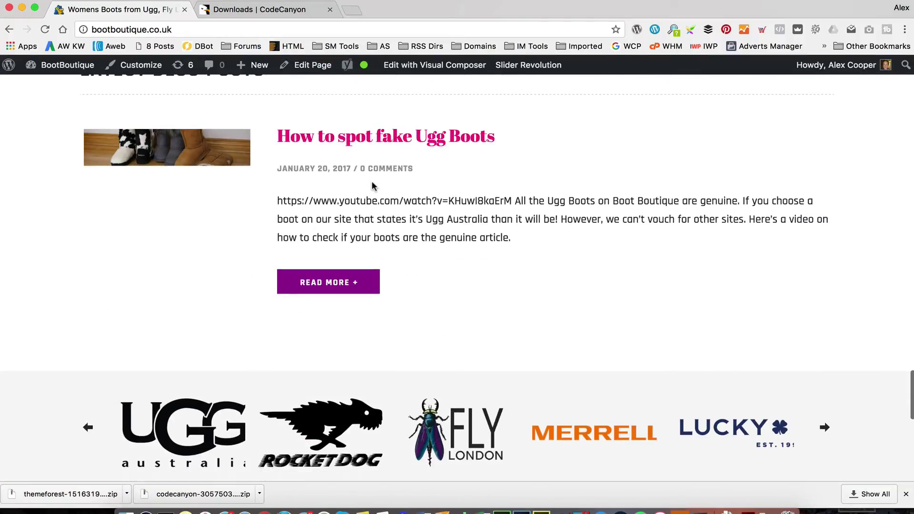
{"action": "scroll", "coordinate": [372, 186], "scroll_direction": "up", "scroll_amount": 20}
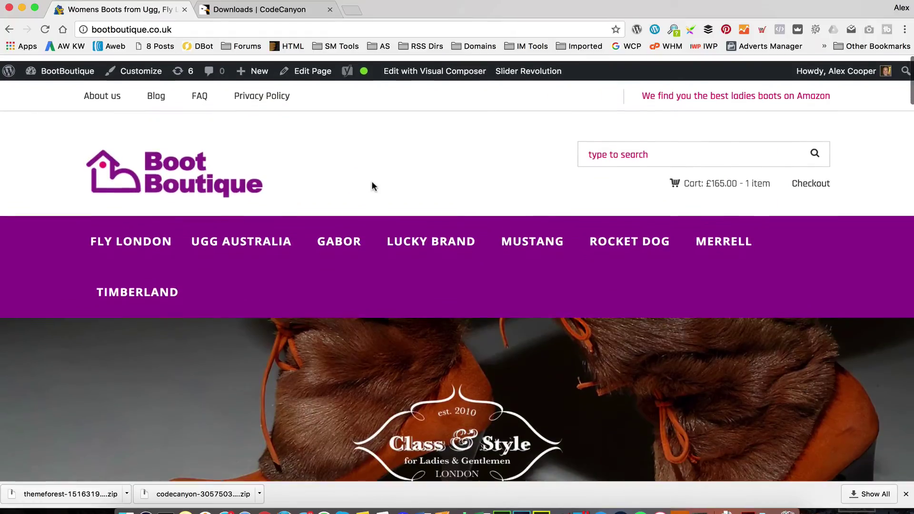
{"action": "right_click", "coordinate": [301, 167]}
Inspect the FLY LONDON menu link, keep its 18px font size, and try 10px left padding.
{"action": "left_click", "coordinate": [369, 357]}
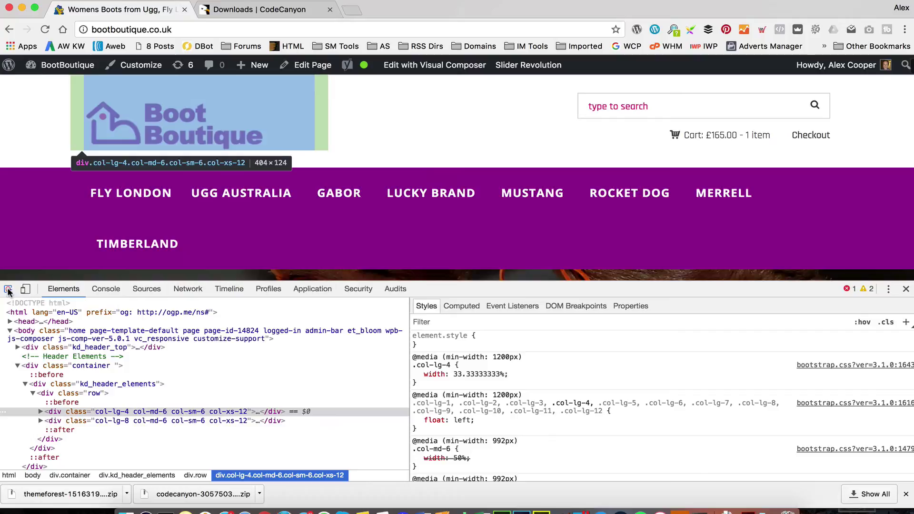
{"action": "left_click", "coordinate": [142, 209]}
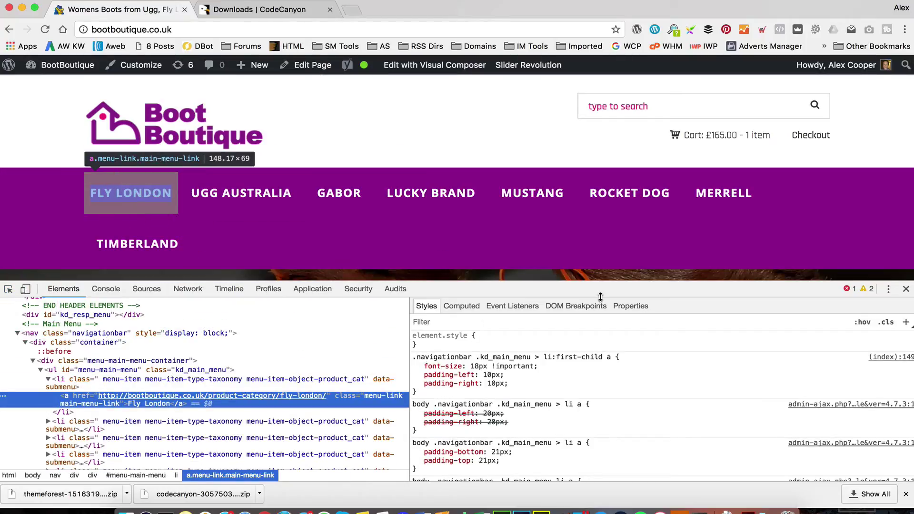
{"action": "left_click", "coordinate": [482, 366]}
{"action": "key", "text": "Down"}
{"action": "key", "text": "Down"}
{"action": "key", "text": "Down"}
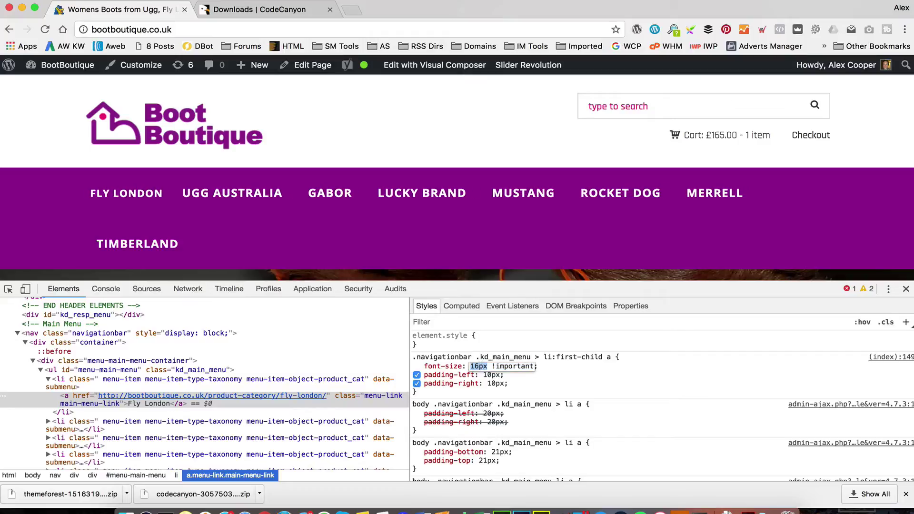
{"action": "key", "text": "Up"}
{"action": "key", "text": "Up"}
{"action": "key", "text": "Up"}
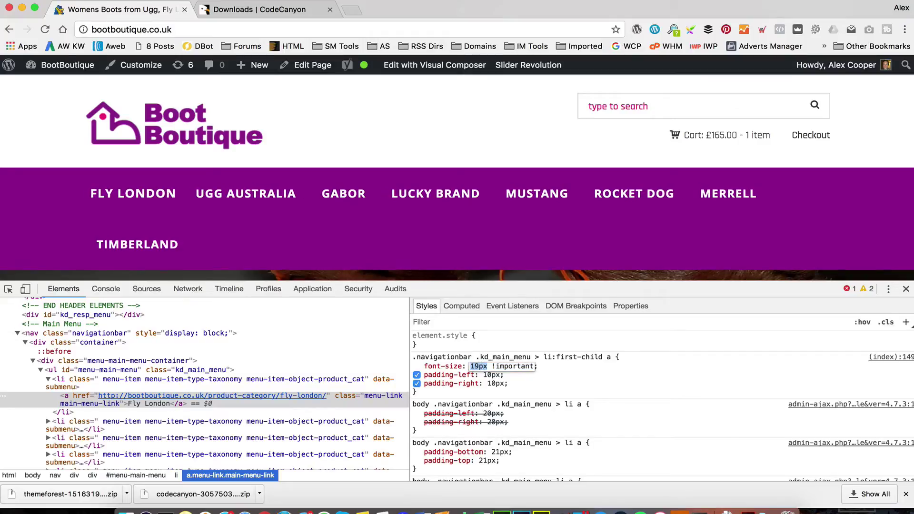
{"action": "left_click", "coordinate": [489, 375]}
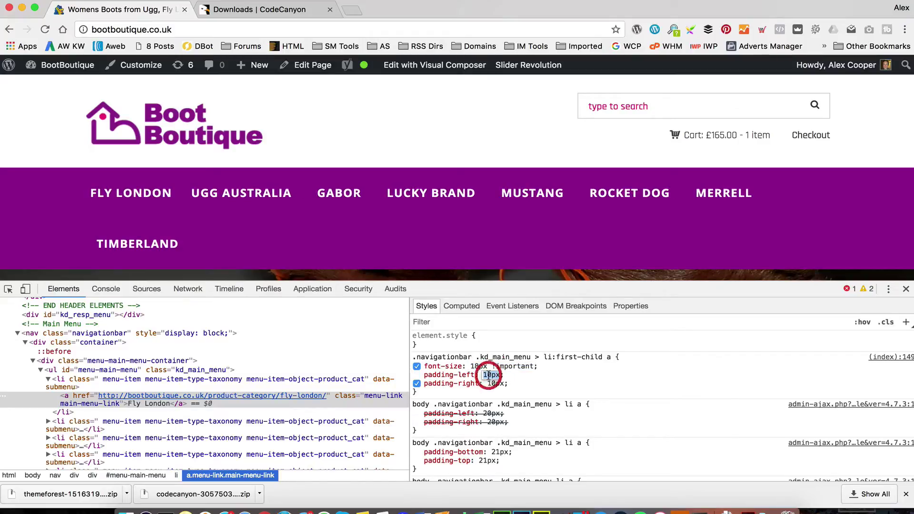
{"action": "key", "text": "Down"}
{"action": "key", "text": "Down"}
{"action": "key", "text": "Down"}
{"action": "key", "text": "Down"}
{"action": "key", "text": "Down"}
{"action": "key", "text": "Down"}
{"action": "key", "text": "Down"}
{"action": "key", "text": "Down"}
{"action": "key", "text": "Down"}
{"action": "key", "text": "Down"}
{"action": "key", "text": "Down"}
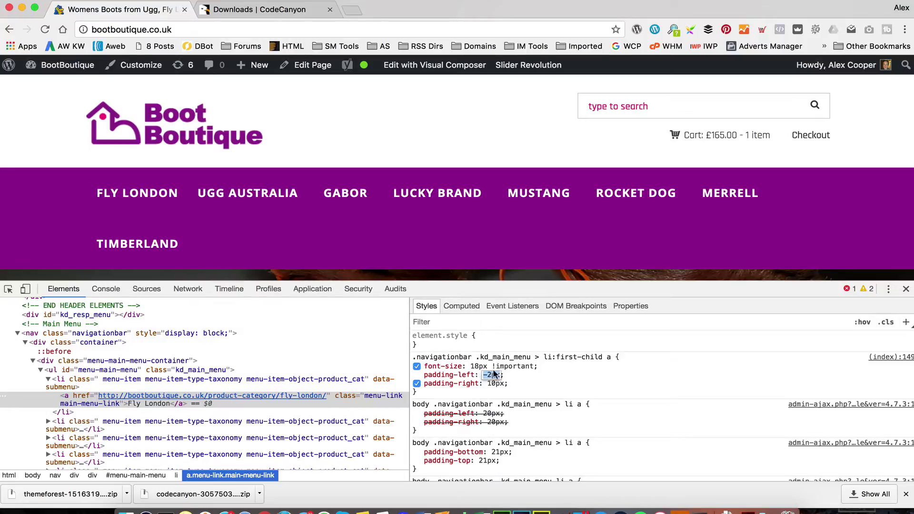
{"action": "type", "text": "10"}
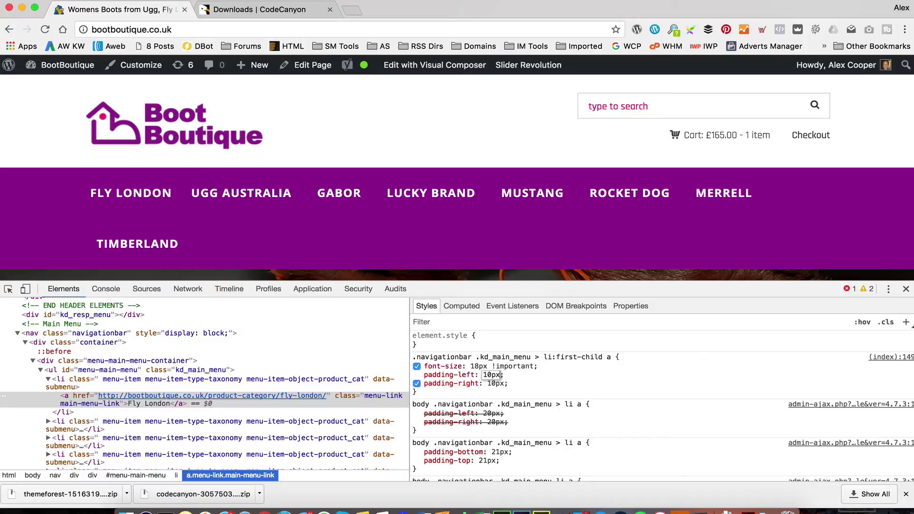
Set 10px left and right padding on the shared menu-link rule, copy it, and open the Customizer.
{"action": "left_click", "coordinate": [8, 289]}
{"action": "left_click", "coordinate": [111, 252]}
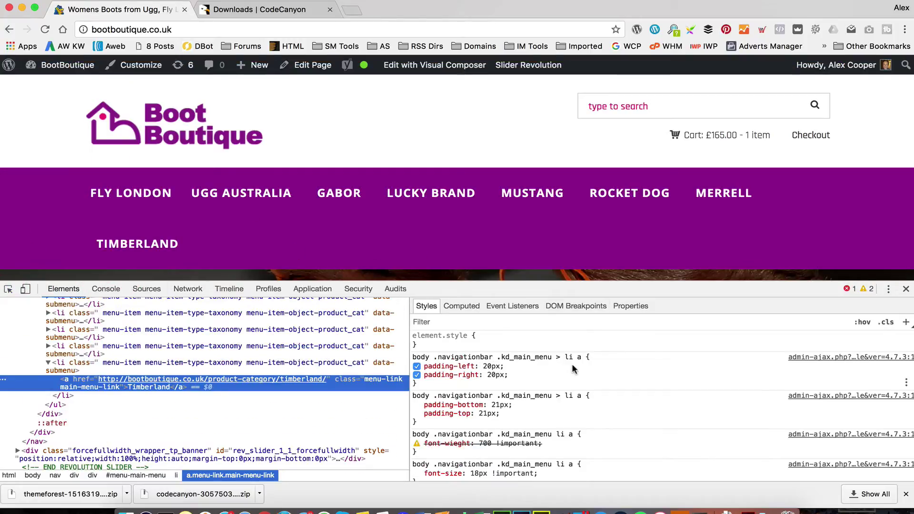
{"action": "left_click", "coordinate": [490, 366]}
{"action": "type", "text": "1"}
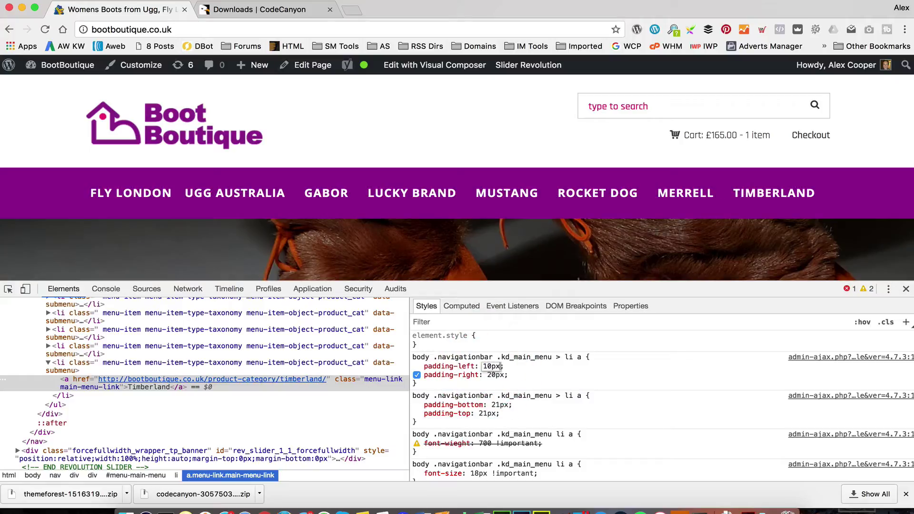
{"action": "key", "text": "Tab"}
{"action": "type", "text": "10"}
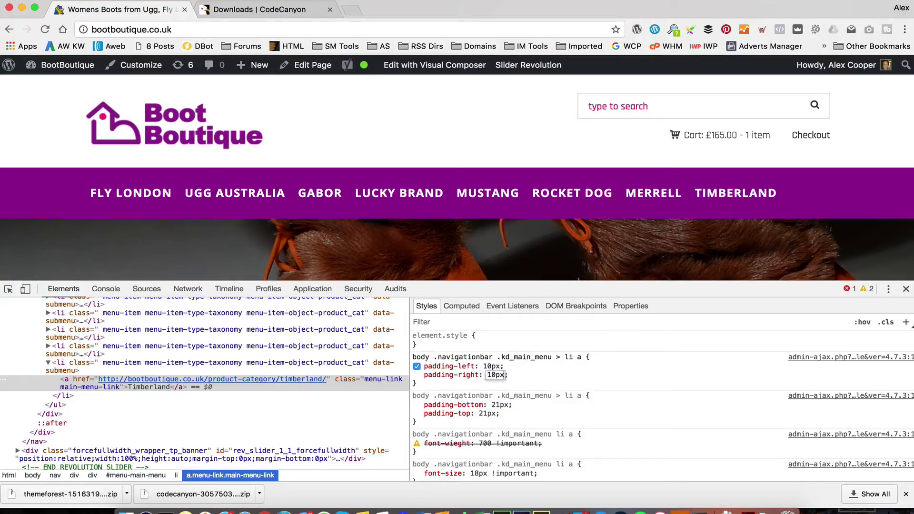
{"action": "left_click_drag", "start_coordinate": [542, 378], "coordinate": [412, 358]}
{"action": "key", "text": "super+c"}
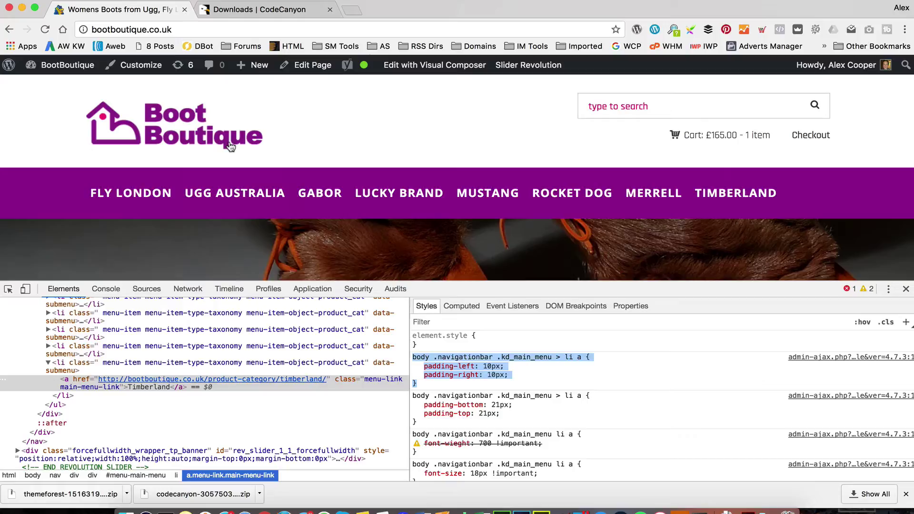
{"action": "left_click", "coordinate": [141, 69]}
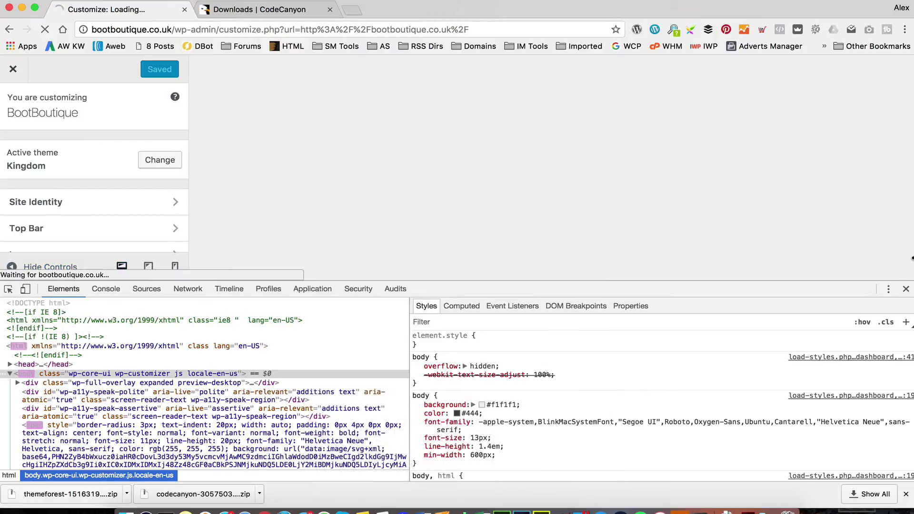
{"action": "left_click", "coordinate": [905, 289]}
Paste the .kd_main_menu 10px padding rule into Additional CSS, publish, and close the Customizer.
{"action": "scroll", "coordinate": [126, 204], "scroll_direction": "down", "scroll_amount": 3}
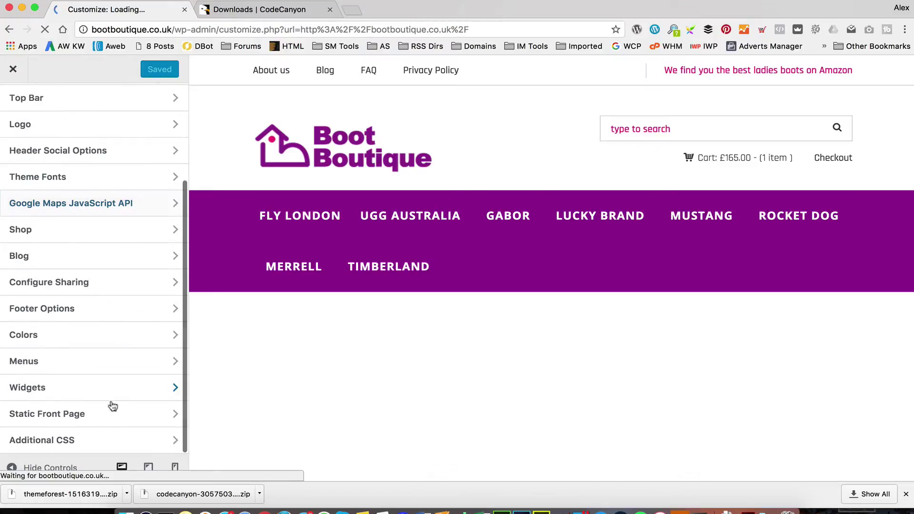
{"action": "left_click", "coordinate": [96, 443]}
{"action": "scroll", "coordinate": [83, 289], "scroll_direction": "down", "scroll_amount": 10}
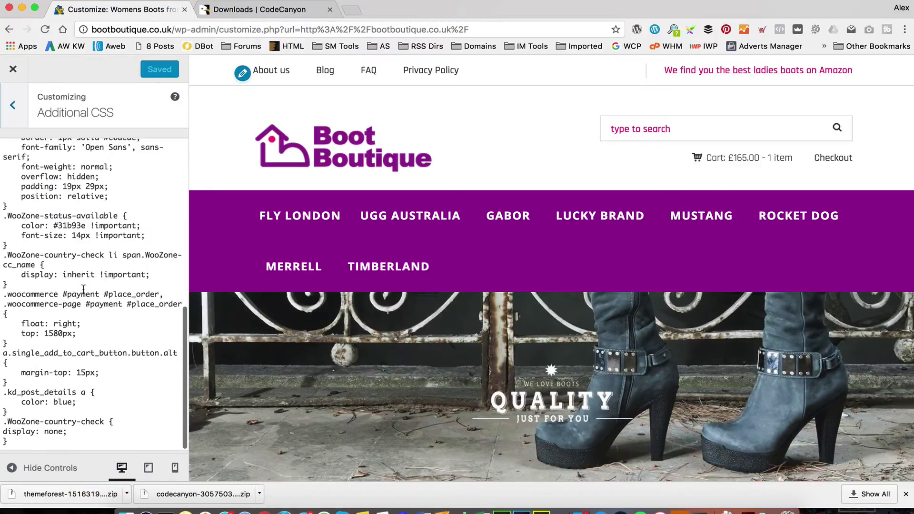
{"action": "left_click", "coordinate": [29, 442]}
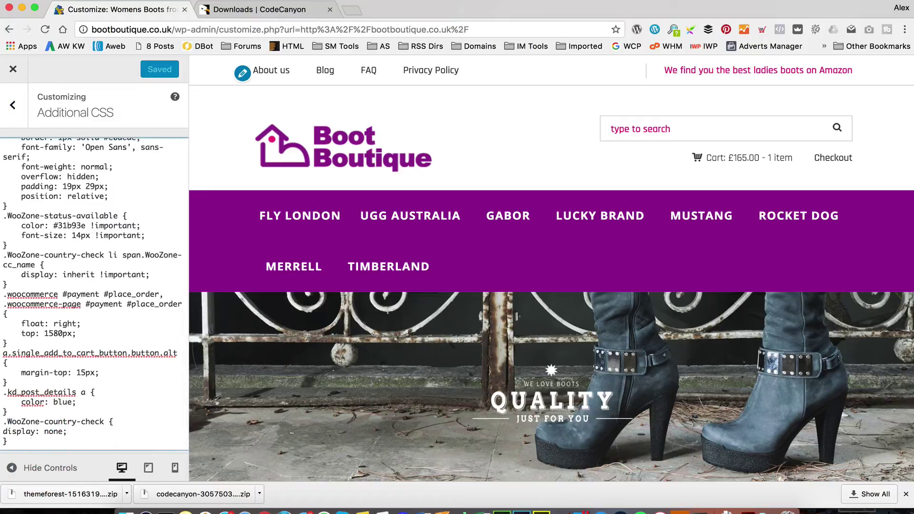
{"action": "key", "text": "super+v"}
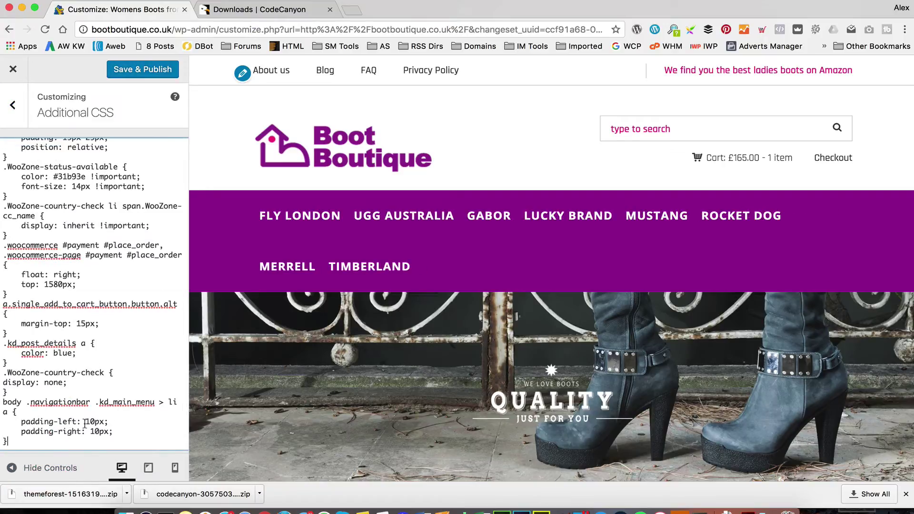
{"action": "left_click", "coordinate": [135, 69]}
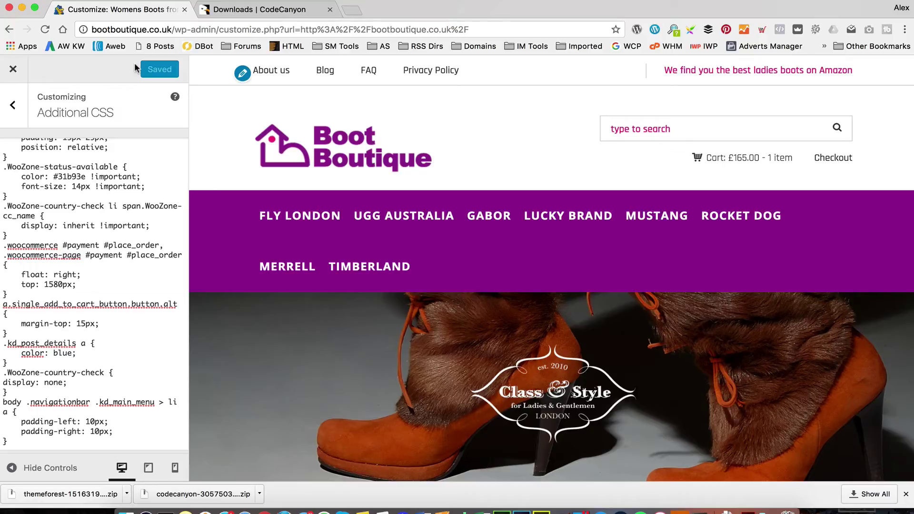
{"action": "left_click", "coordinate": [13, 69]}
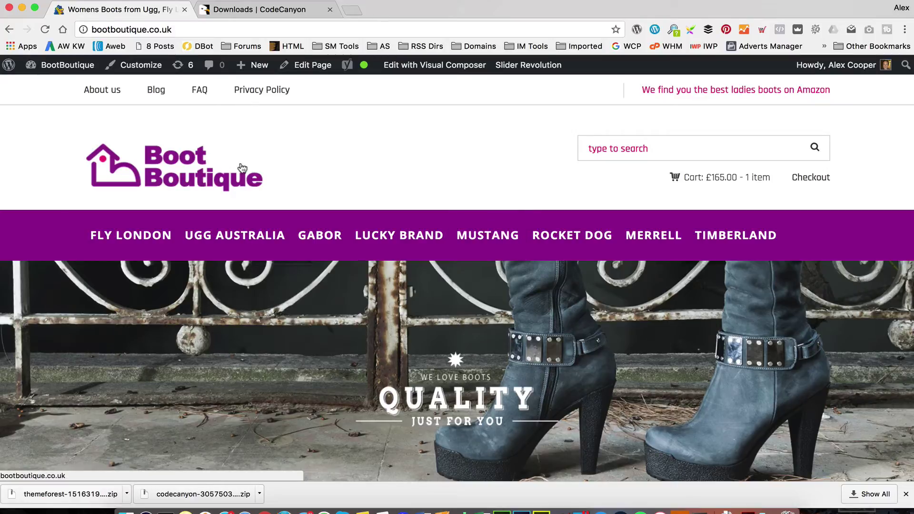
Select all six plugins on the Updates page and run the update, then return to Updates.
{"action": "left_click", "coordinate": [186, 67]}
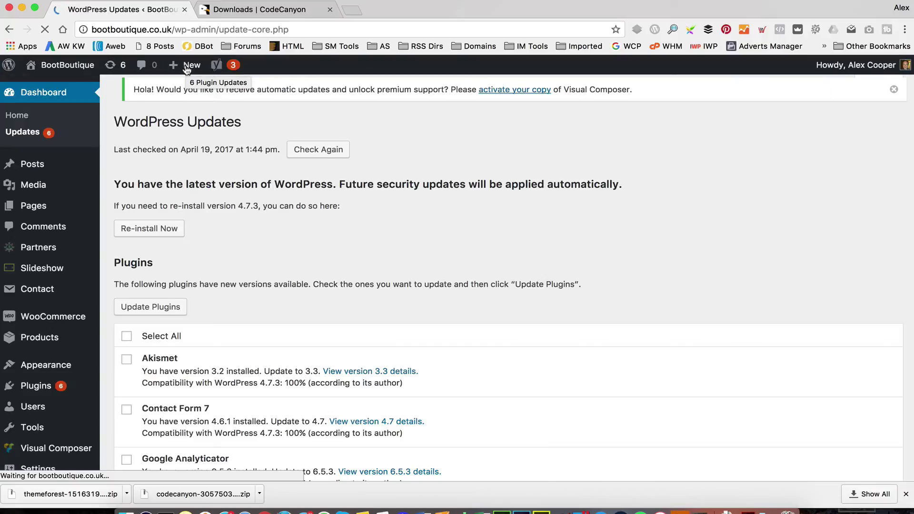
{"action": "scroll", "coordinate": [305, 183], "scroll_direction": "down", "scroll_amount": 5}
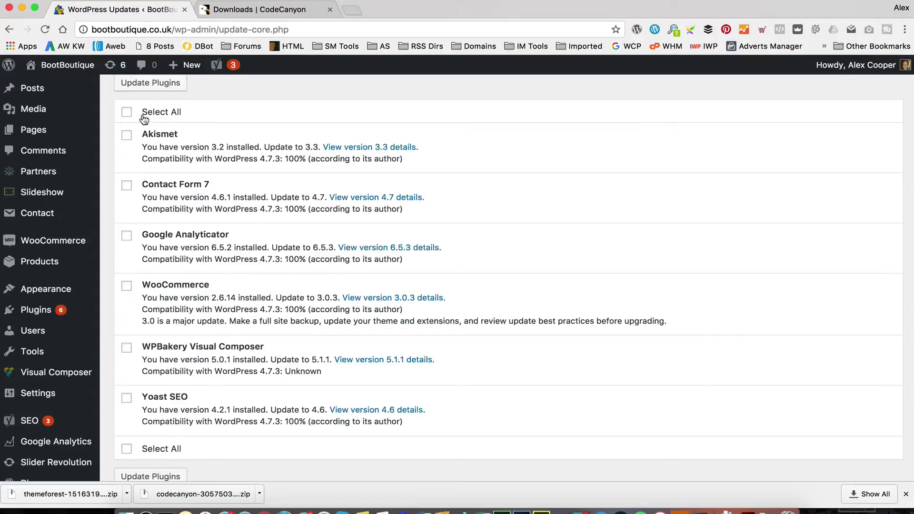
{"action": "left_click", "coordinate": [128, 114]}
{"action": "left_click", "coordinate": [157, 83]}
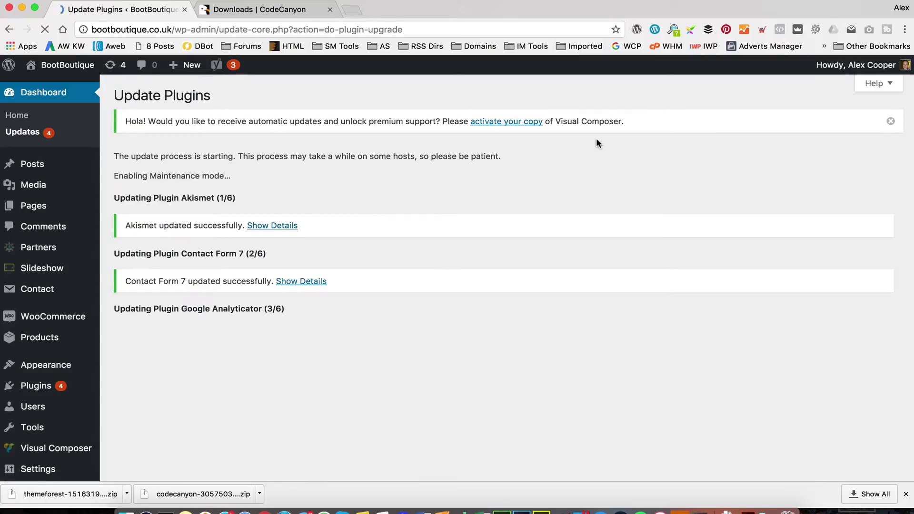
{"action": "scroll", "coordinate": [596, 143], "scroll_direction": "down", "scroll_amount": 1}
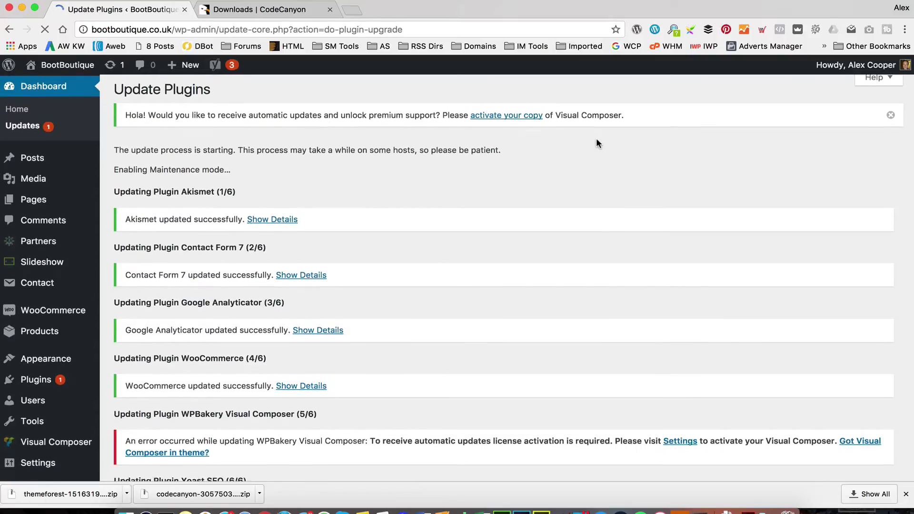
{"action": "scroll", "coordinate": [596, 143], "scroll_direction": "down", "scroll_amount": 5}
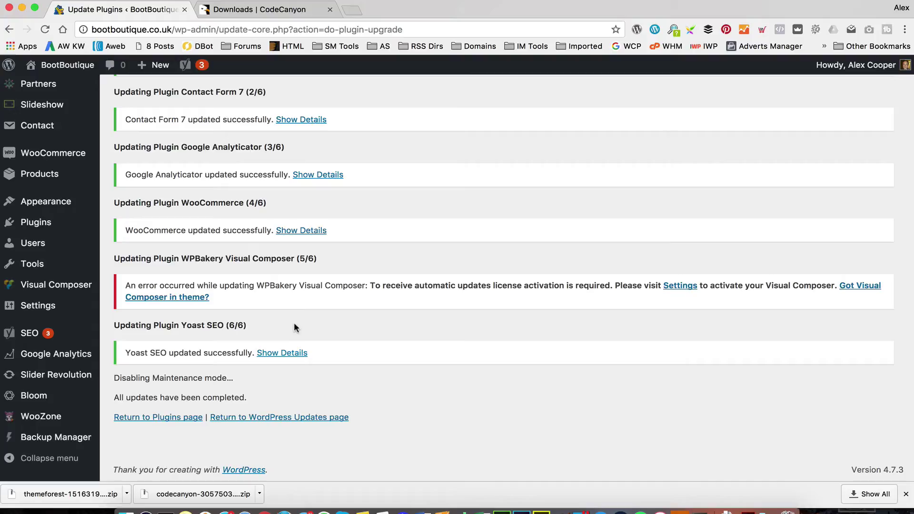
{"action": "scroll", "coordinate": [294, 324], "scroll_direction": "up", "scroll_amount": 5}
{"action": "scroll", "coordinate": [433, 325], "scroll_direction": "down", "scroll_amount": 5}
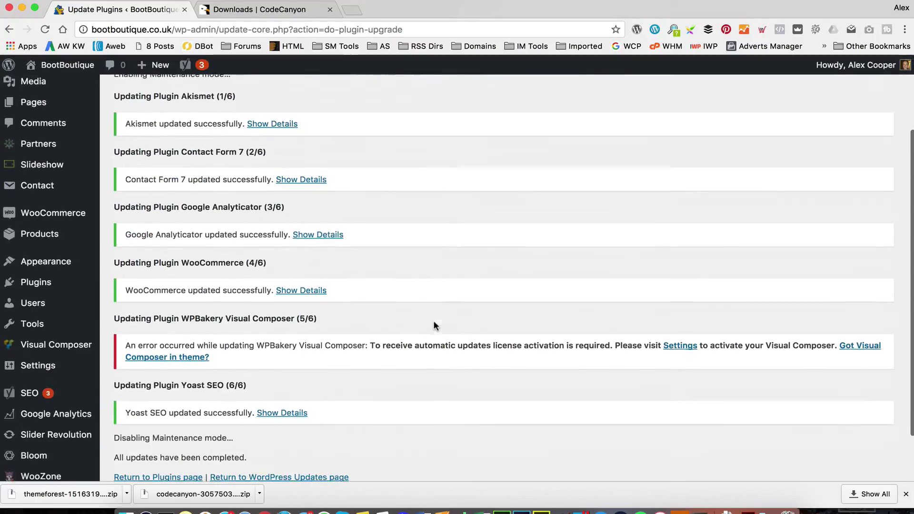
{"action": "left_click", "coordinate": [306, 450]}
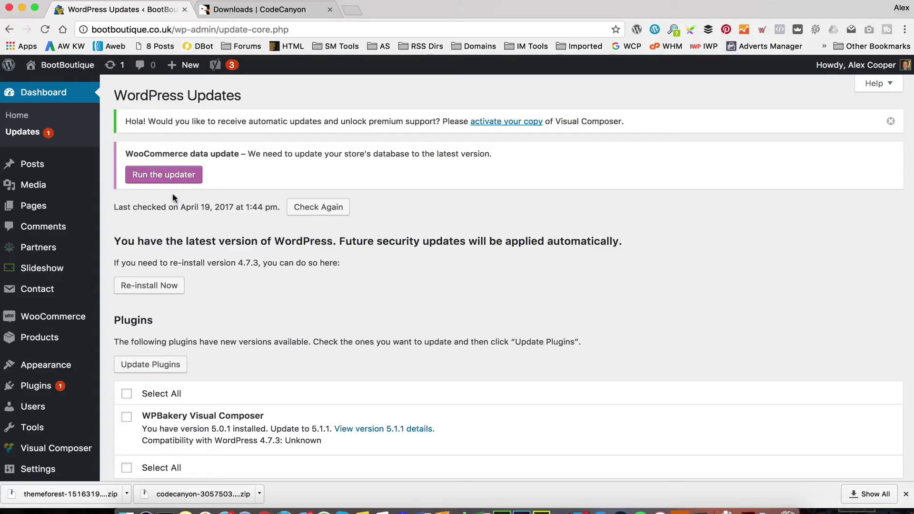
Run the WooCommerce database updater and confirm the prompt.
{"action": "left_click", "coordinate": [167, 176]}
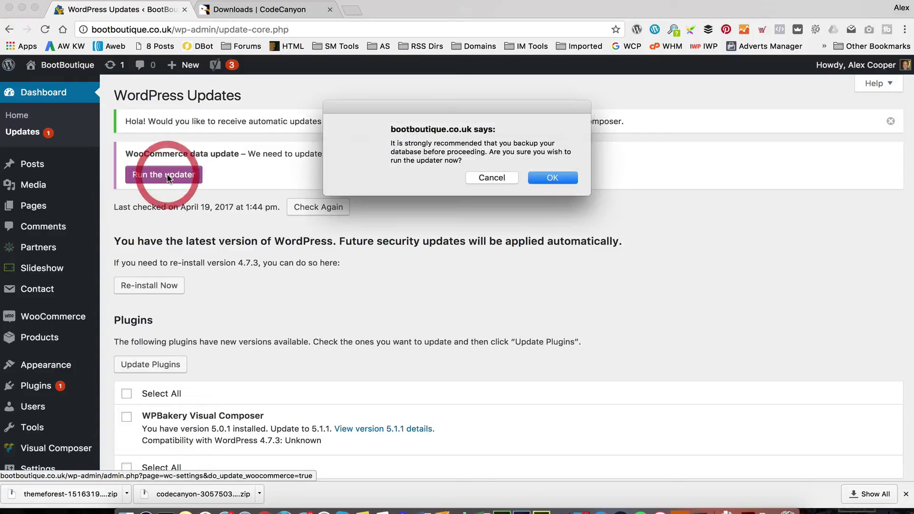
{"action": "left_click", "coordinate": [544, 176]}
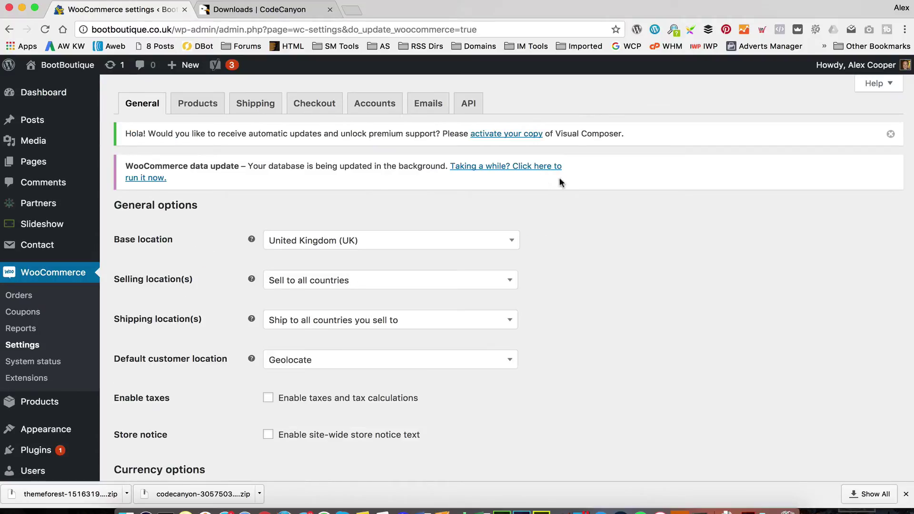
{"action": "scroll", "coordinate": [173, 204], "scroll_direction": "down", "scroll_amount": 5}
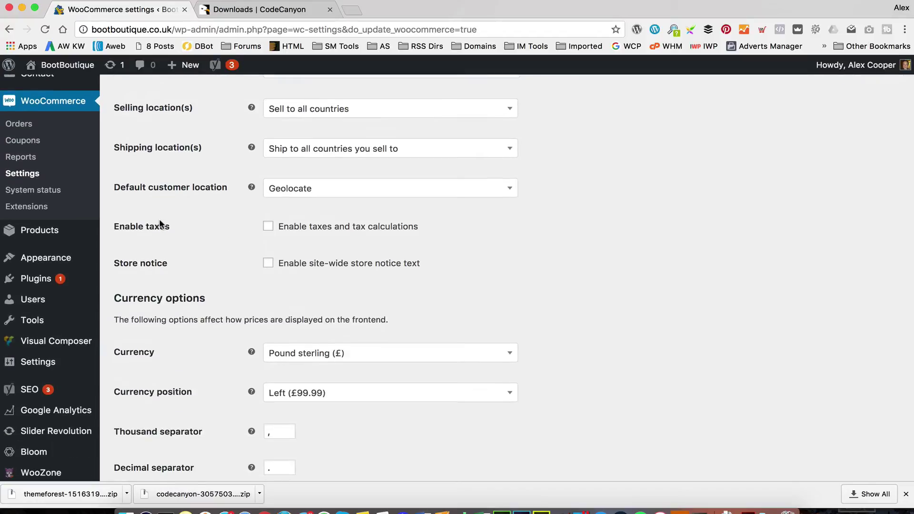
Deactivate and delete WPBakery Visual Composer in Installed Plugins, then refresh the list.
{"action": "mouse_move", "coordinate": [38, 279]}
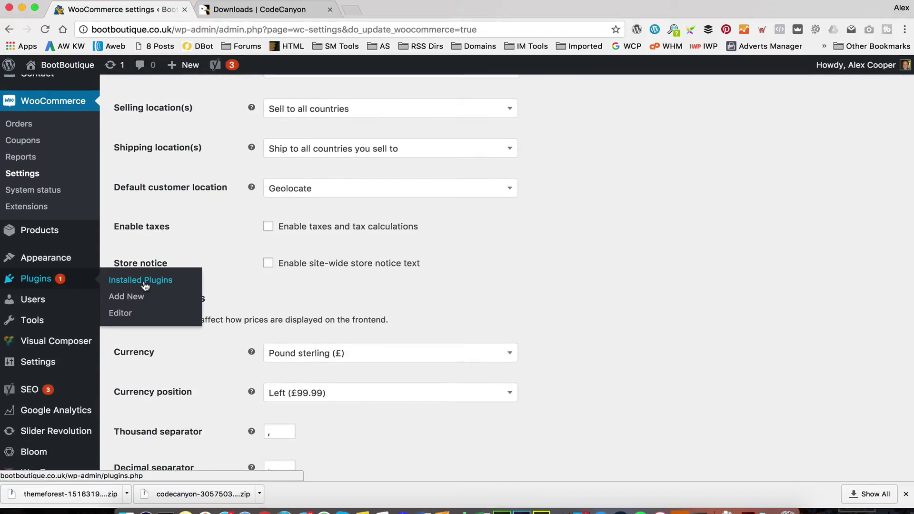
{"action": "left_click", "coordinate": [145, 284]}
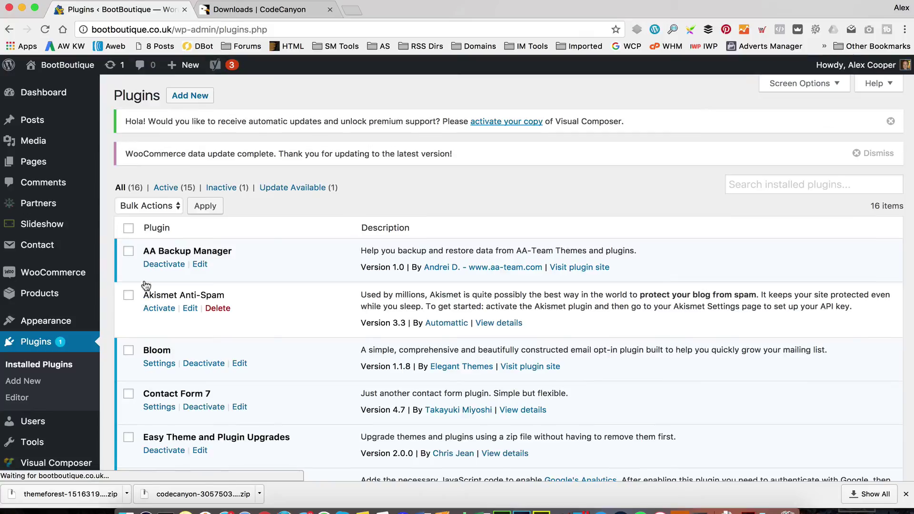
{"action": "scroll", "coordinate": [279, 229], "scroll_direction": "down", "scroll_amount": 10}
{"action": "scroll", "coordinate": [279, 230], "scroll_direction": "down", "scroll_amount": 3}
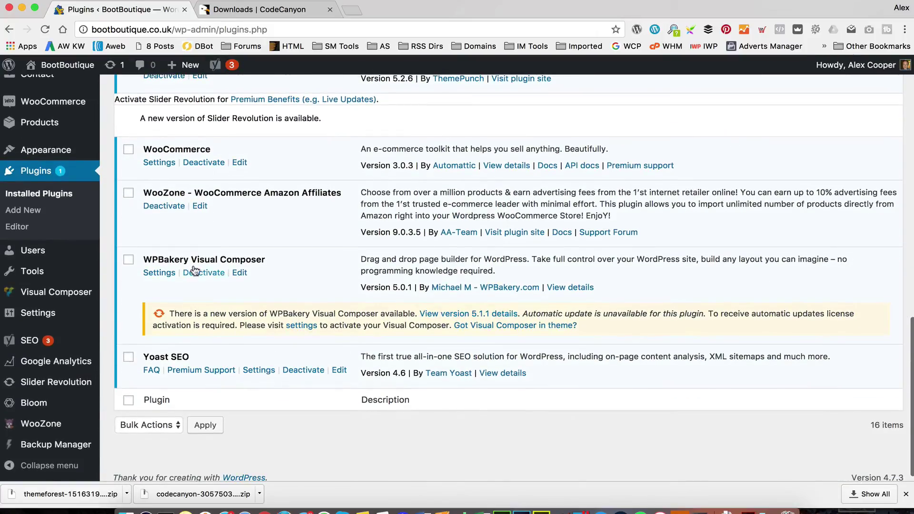
{"action": "left_click", "coordinate": [196, 272]}
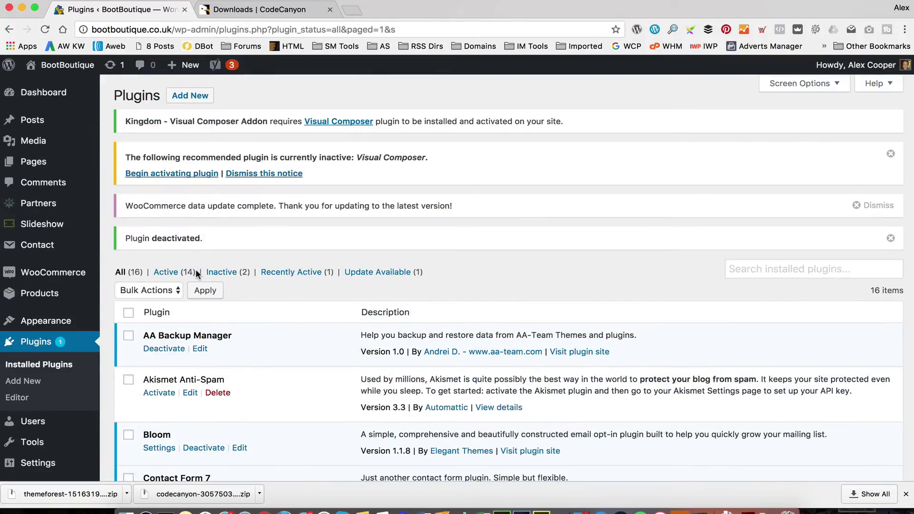
{"action": "scroll", "coordinate": [196, 270], "scroll_direction": "down", "scroll_amount": 10}
{"action": "left_click", "coordinate": [217, 275]}
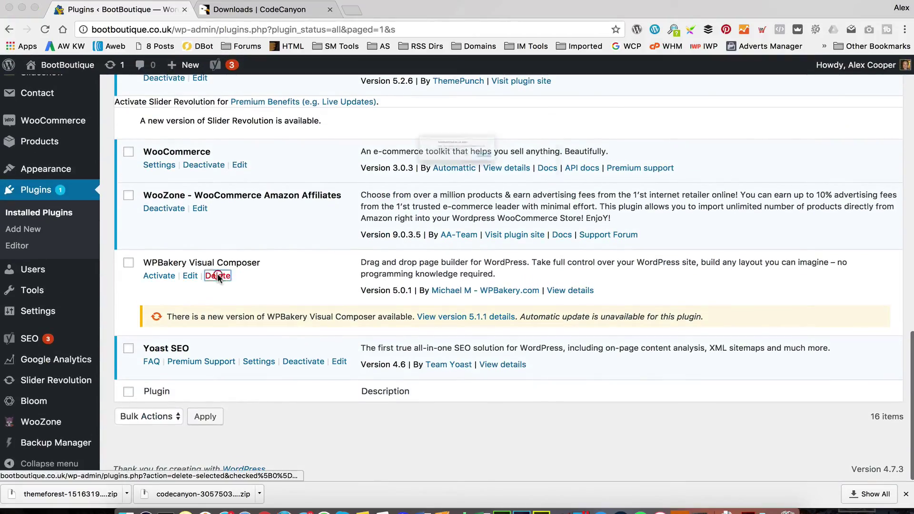
{"action": "left_click", "coordinate": [551, 180]}
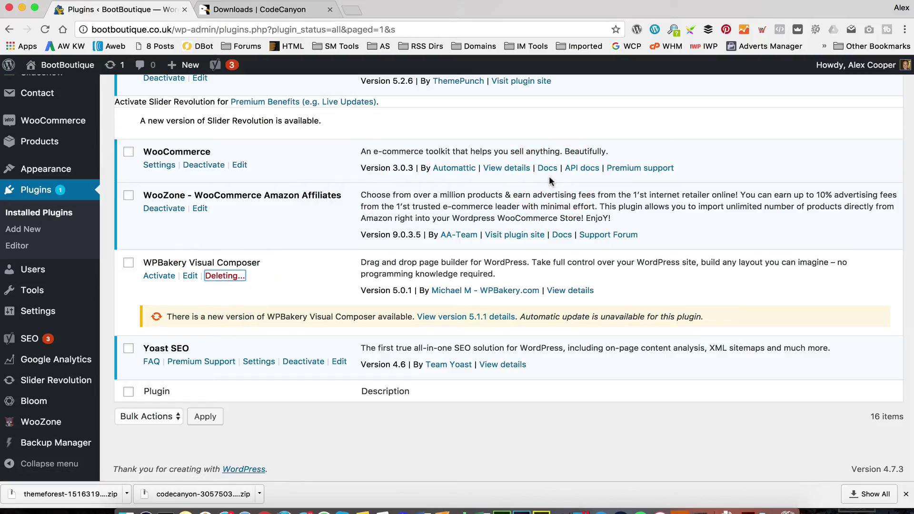
{"action": "scroll", "coordinate": [523, 200], "scroll_direction": "up", "scroll_amount": 15}
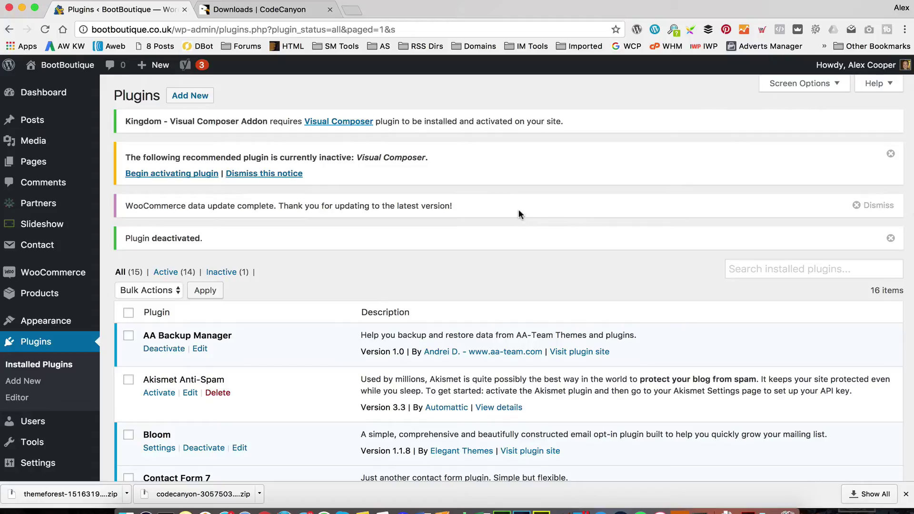
{"action": "left_click", "coordinate": [63, 365]}
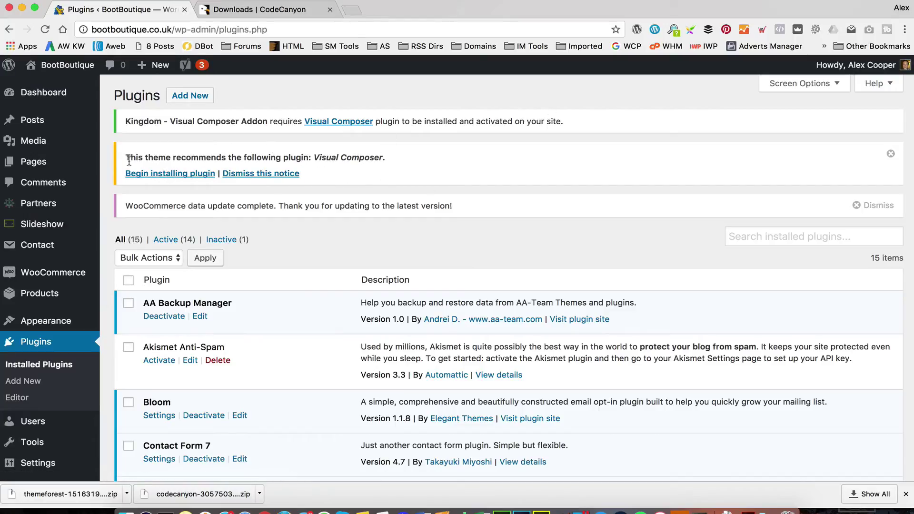
Install the pre-packaged Visual Composer 5.1 through the required plugins installer and activate it.
{"action": "left_click", "coordinate": [148, 174]}
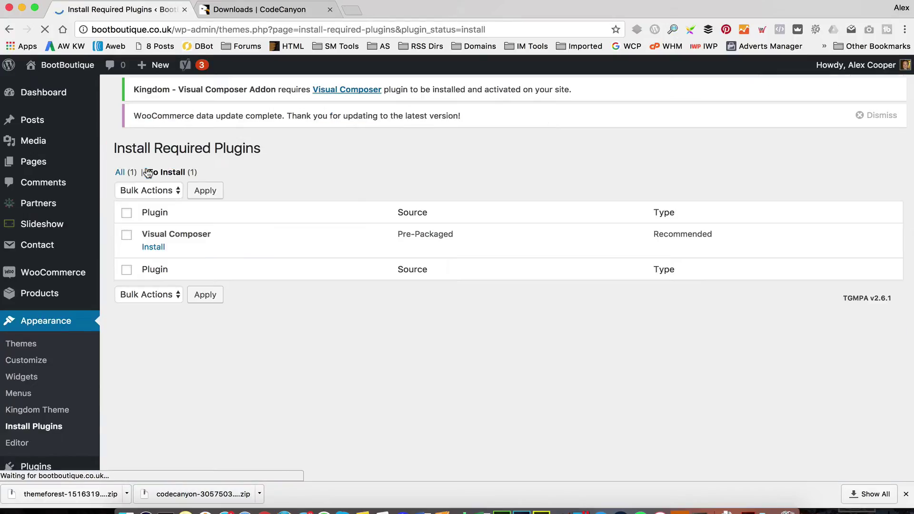
{"action": "left_click", "coordinate": [153, 263]}
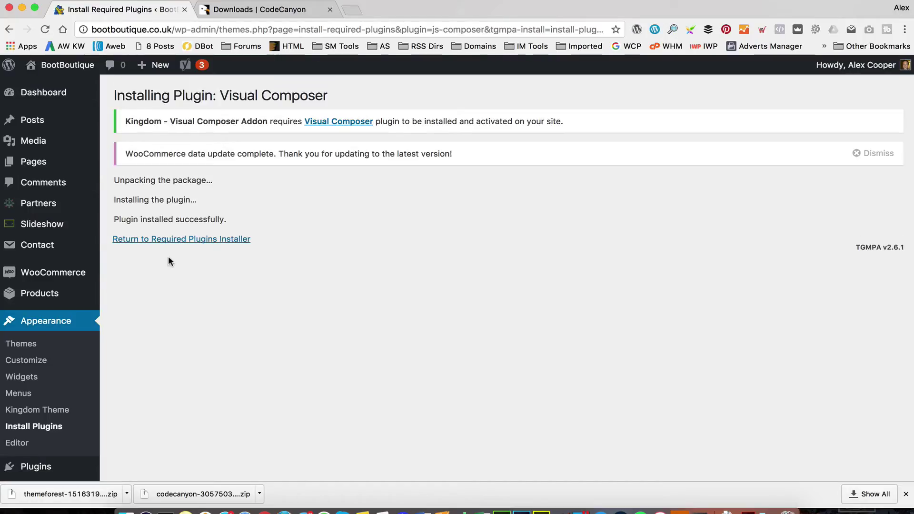
{"action": "left_click", "coordinate": [193, 243]}
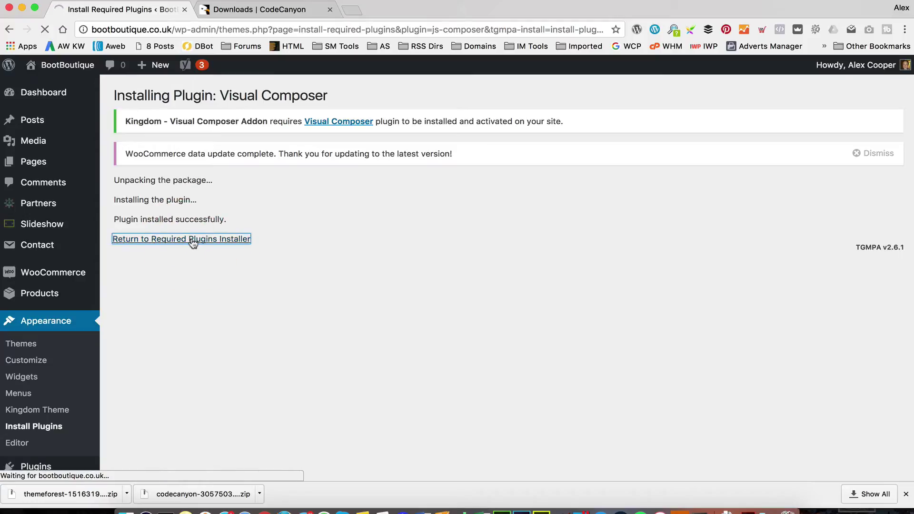
{"action": "left_click", "coordinate": [159, 262]}
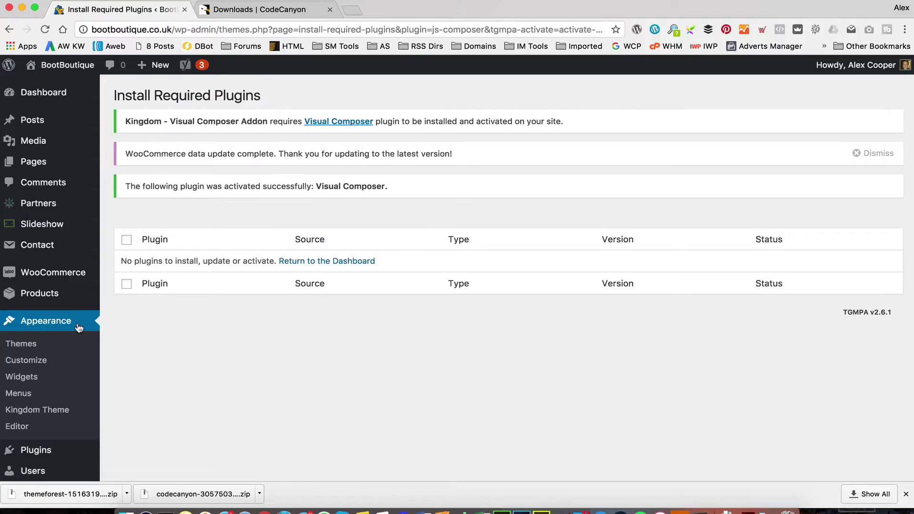
Check the installed plugins list, then go to the live BootBoutique storefront.
{"action": "scroll", "coordinate": [79, 328], "scroll_direction": "down", "scroll_amount": 3}
{"action": "mouse_move", "coordinate": [70, 388]}
{"action": "left_click", "coordinate": [123, 384]}
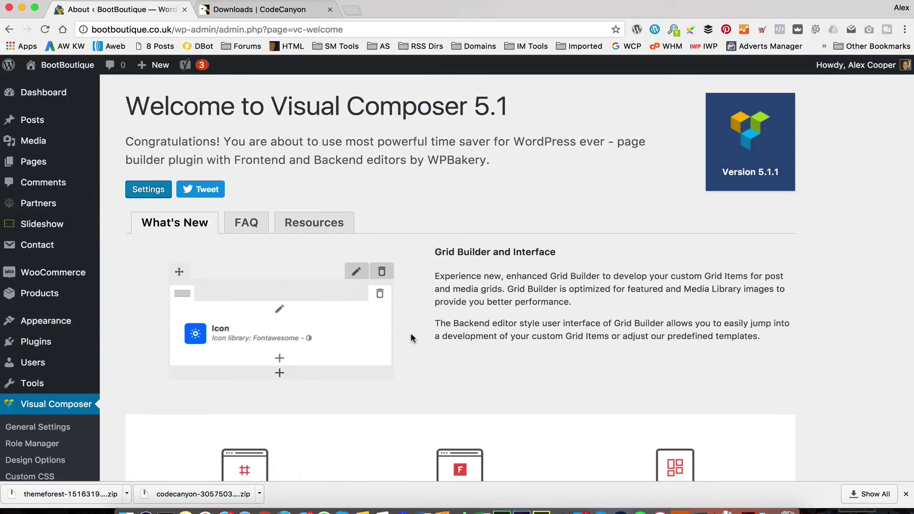
{"action": "scroll", "coordinate": [410, 333], "scroll_direction": "down", "scroll_amount": 5}
{"action": "scroll", "coordinate": [467, 252], "scroll_direction": "up", "scroll_amount": 5}
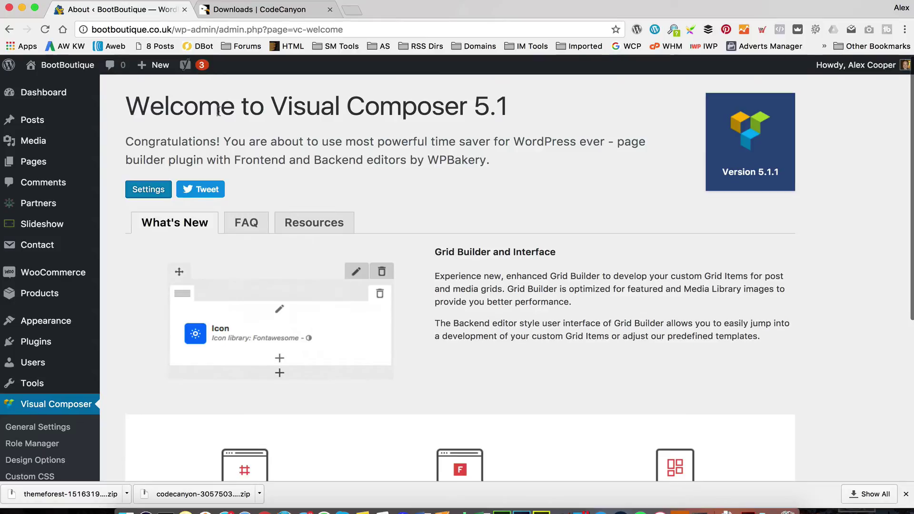
{"action": "mouse_move", "coordinate": [62, 65]}
{"action": "left_click", "coordinate": [53, 86]}
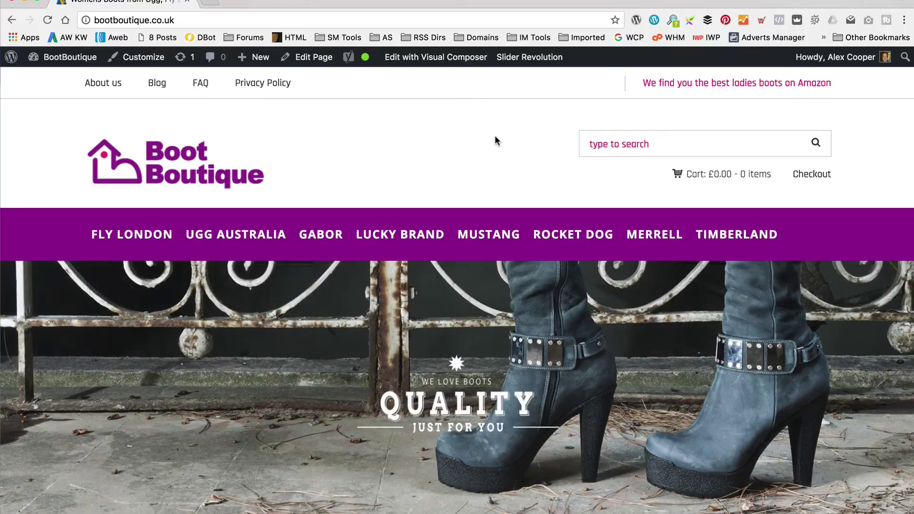
Open the Merrell SILVERSUN boot's product page from Featured Products.
{"action": "scroll", "coordinate": [496, 139], "scroll_direction": "down", "scroll_amount": 10}
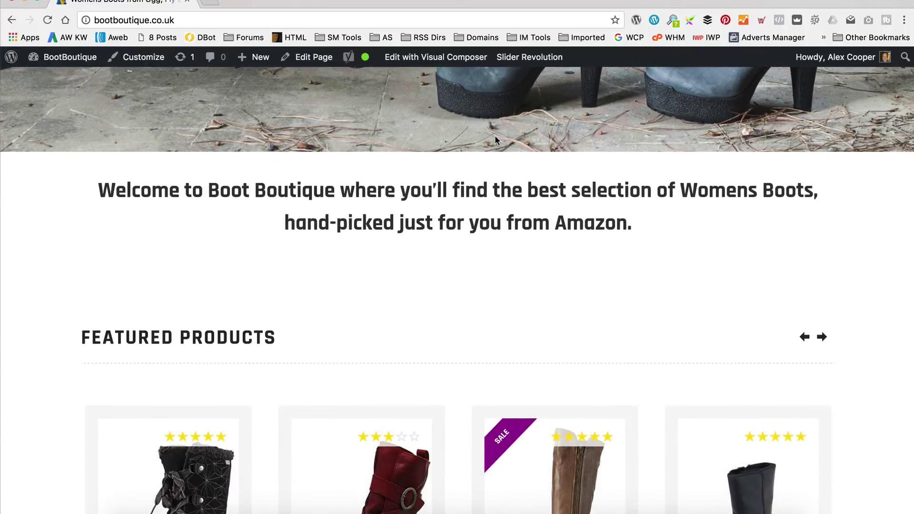
{"action": "scroll", "coordinate": [495, 141], "scroll_direction": "down", "scroll_amount": 2}
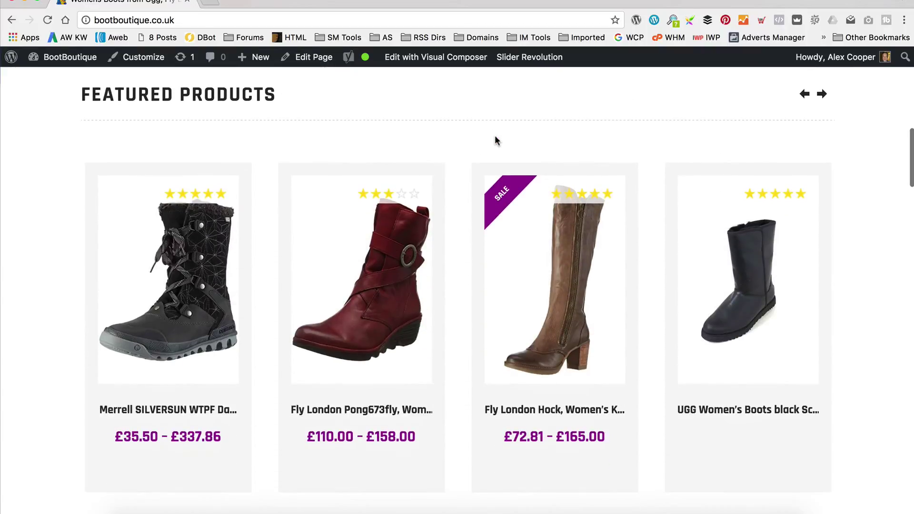
{"action": "left_click", "coordinate": [139, 270]}
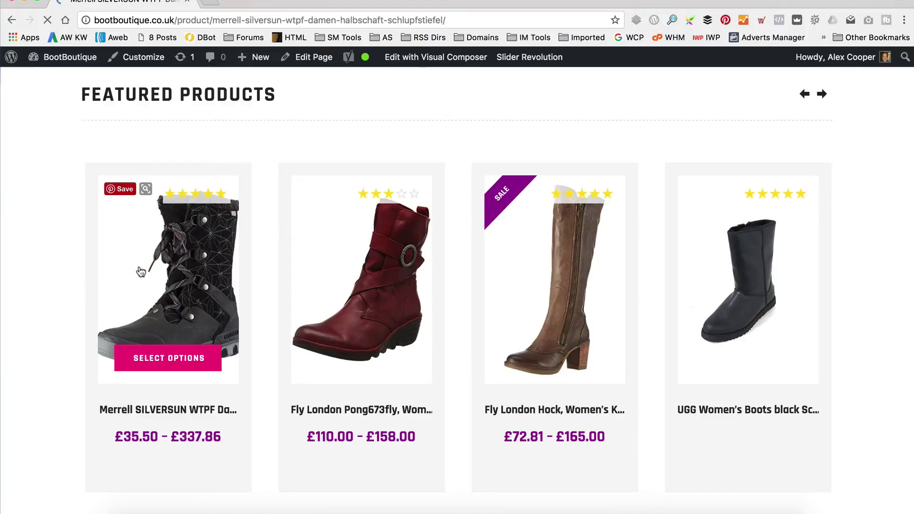
{"action": "scroll", "coordinate": [393, 310], "scroll_direction": "down", "scroll_amount": 3}
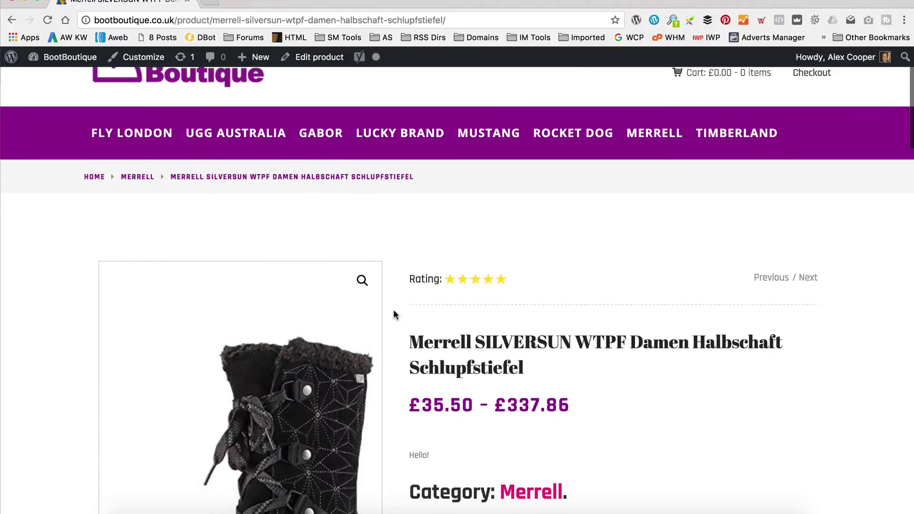
{"action": "scroll", "coordinate": [393, 314], "scroll_direction": "down", "scroll_amount": 7}
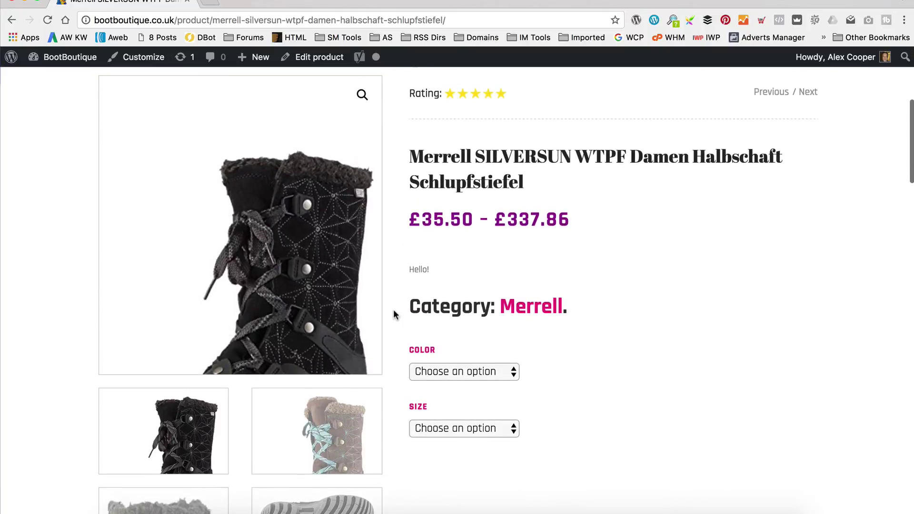
Choose the Black - Black colour and size 5 UK in the variation dropdowns.
{"action": "left_click", "coordinate": [471, 319]}
{"action": "left_click", "coordinate": [471, 335]}
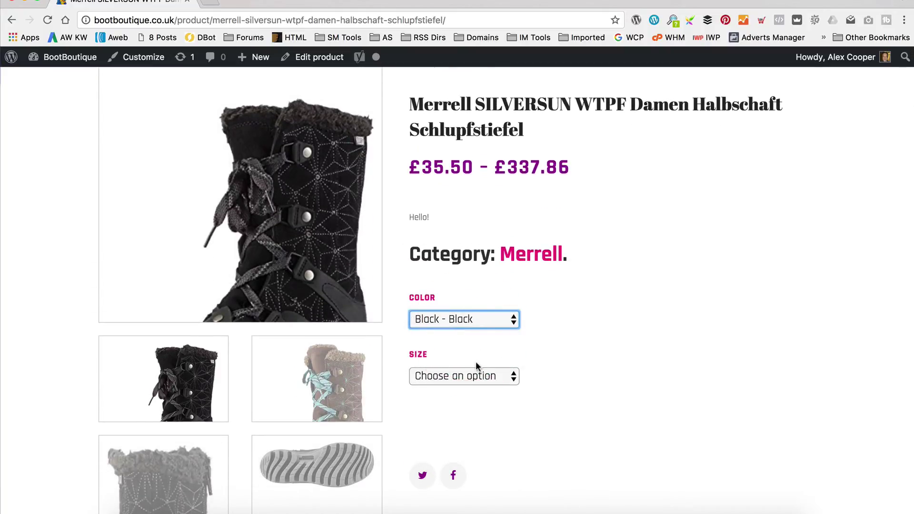
{"action": "left_click", "coordinate": [474, 376]}
{"action": "left_click", "coordinate": [468, 438]}
{"action": "scroll", "coordinate": [624, 345], "scroll_direction": "down", "scroll_amount": 3}
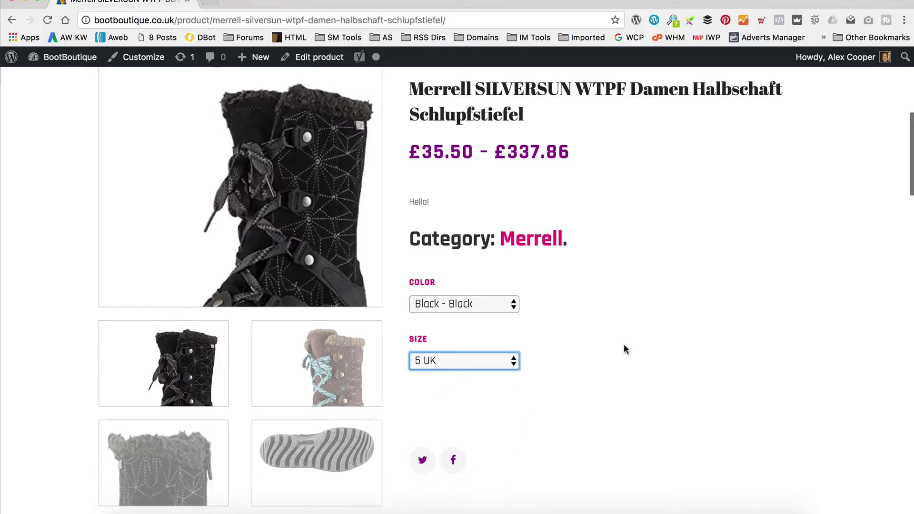
{"action": "scroll", "coordinate": [623, 345], "scroll_direction": "up", "scroll_amount": 3}
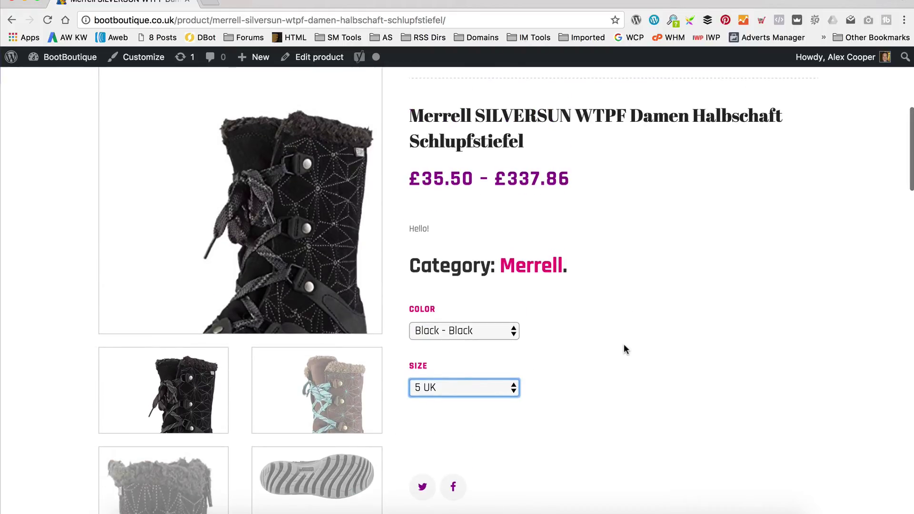
{"action": "scroll", "coordinate": [624, 344], "scroll_direction": "down", "scroll_amount": 3}
{"action": "scroll", "coordinate": [623, 344], "scroll_direction": "up", "scroll_amount": 3}
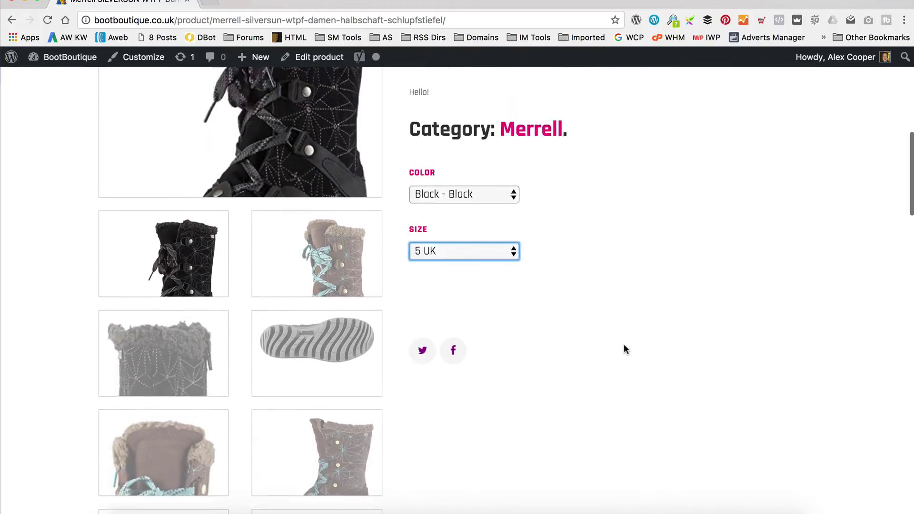
{"action": "scroll", "coordinate": [624, 347], "scroll_direction": "down", "scroll_amount": 2}
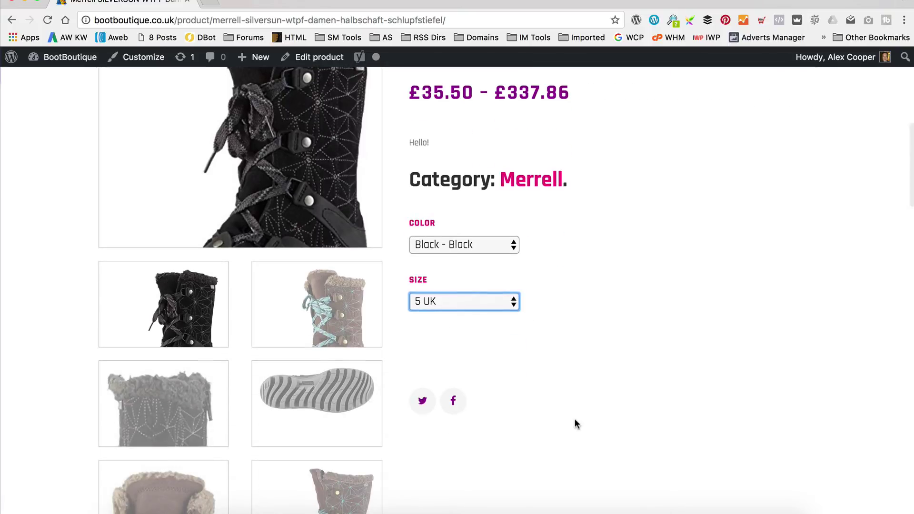
{"action": "scroll", "coordinate": [619, 324], "scroll_direction": "down", "scroll_amount": 5}
{"action": "scroll", "coordinate": [618, 325], "scroll_direction": "up", "scroll_amount": 7}
{"action": "scroll", "coordinate": [617, 325], "scroll_direction": "up", "scroll_amount": 5}
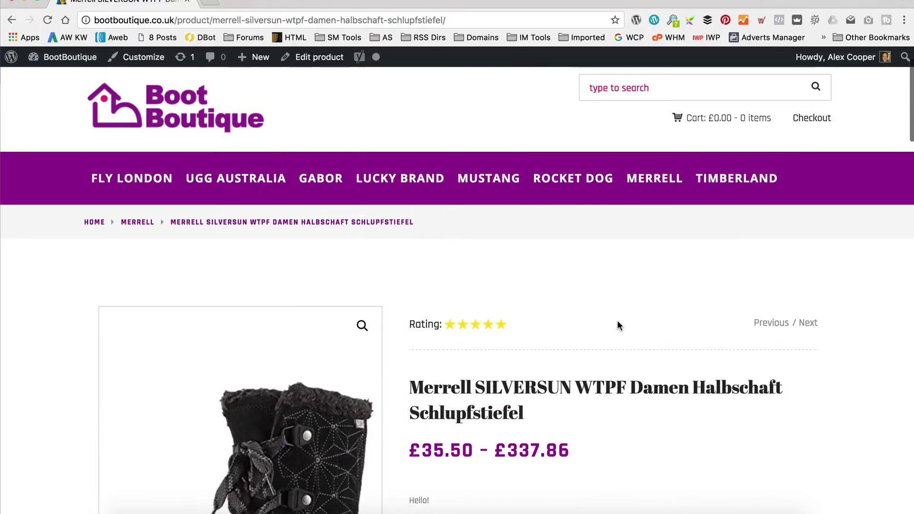
{"action": "scroll", "coordinate": [617, 325], "scroll_direction": "down", "scroll_amount": 5}
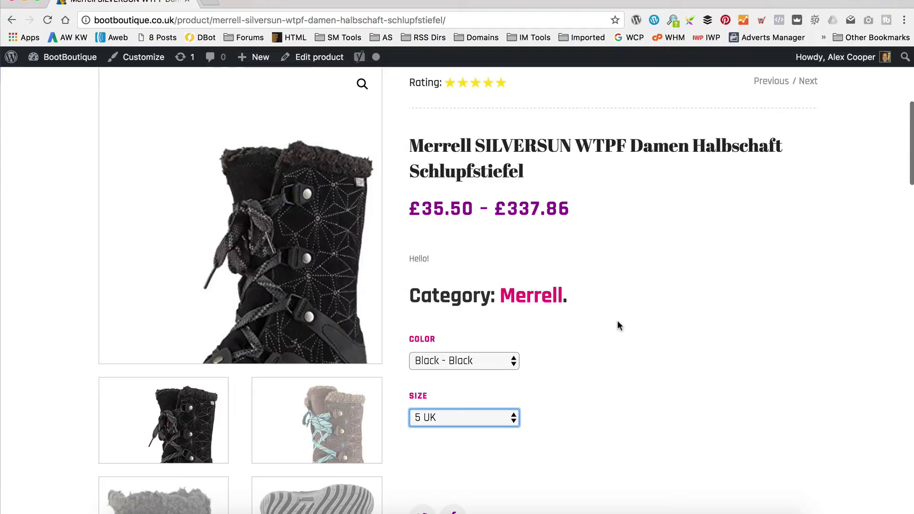
{"action": "scroll", "coordinate": [617, 325], "scroll_direction": "up", "scroll_amount": 5}
{"action": "scroll", "coordinate": [618, 325], "scroll_direction": "down", "scroll_amount": 3}
{"action": "scroll", "coordinate": [618, 325], "scroll_direction": "up", "scroll_amount": 4}
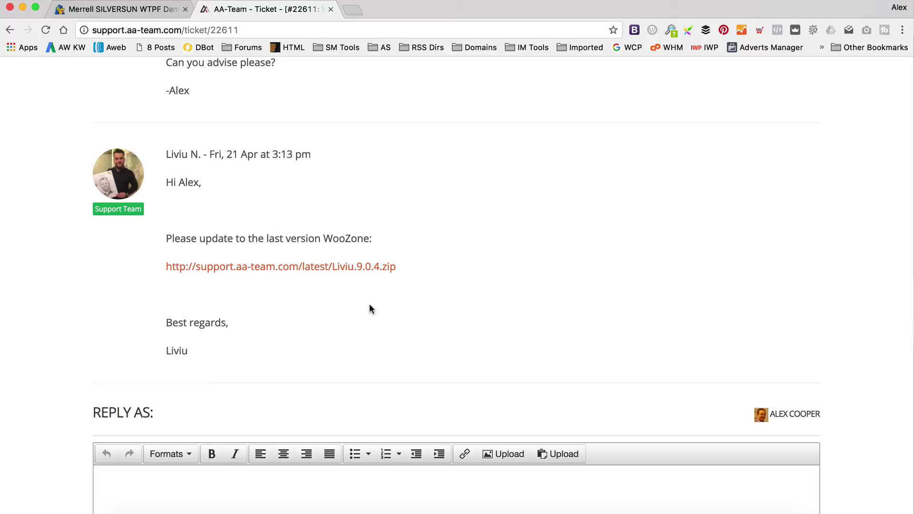
Fetch the WooZone 9.0.4 zip from the ticket reply, cancelling the duplicate save.
{"action": "left_click", "coordinate": [365, 267]}
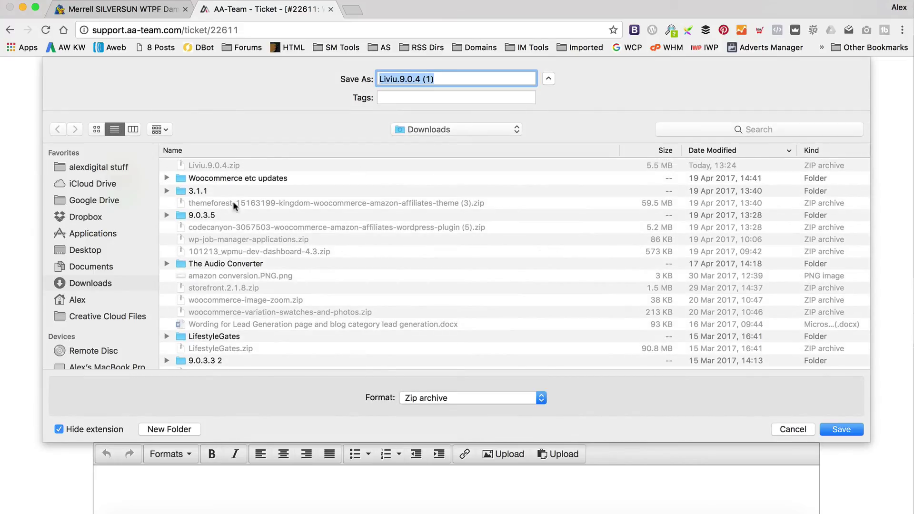
{"action": "left_click", "coordinate": [786, 431]}
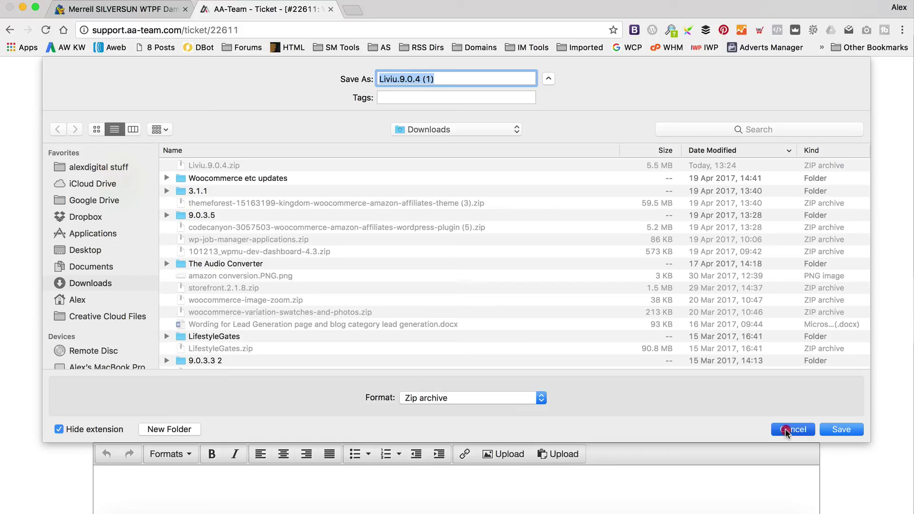
Return to the BootBoutique site and go to Dashboard > Plugins > Installed Plugins.
{"action": "left_click", "coordinate": [132, 12]}
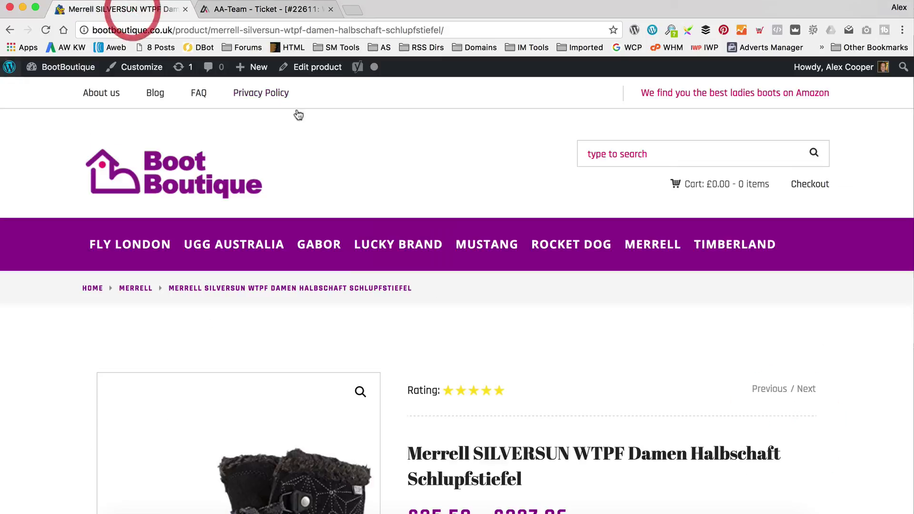
{"action": "scroll", "coordinate": [299, 115], "scroll_direction": "down", "scroll_amount": 9}
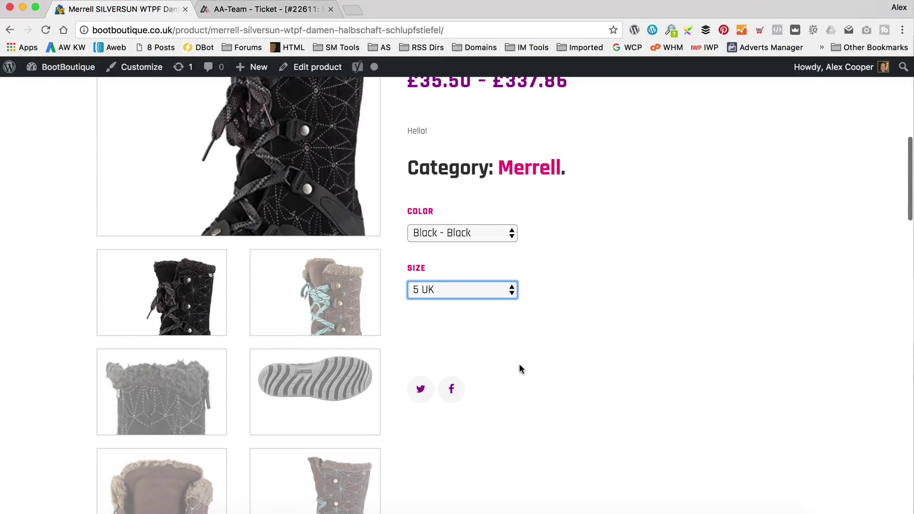
{"action": "scroll", "coordinate": [604, 290], "scroll_direction": "up", "scroll_amount": 2}
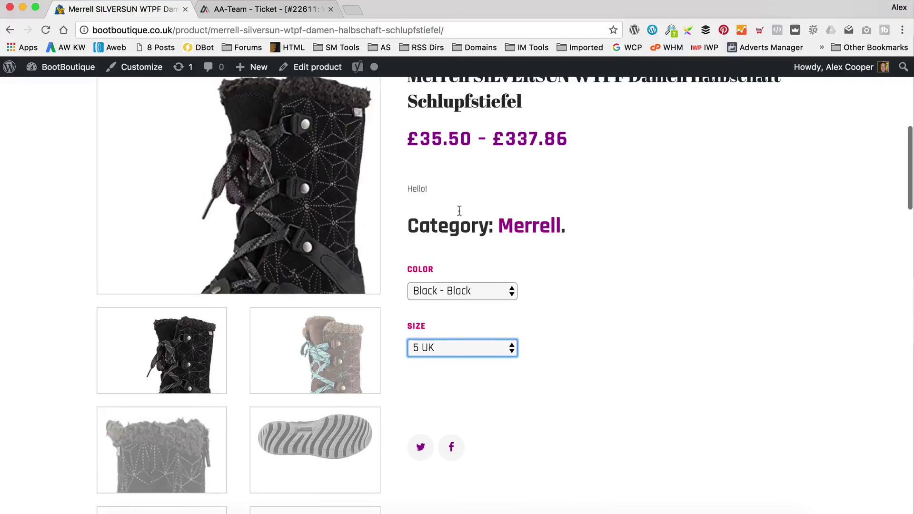
{"action": "mouse_move", "coordinate": [47, 67]}
{"action": "left_click", "coordinate": [54, 89]}
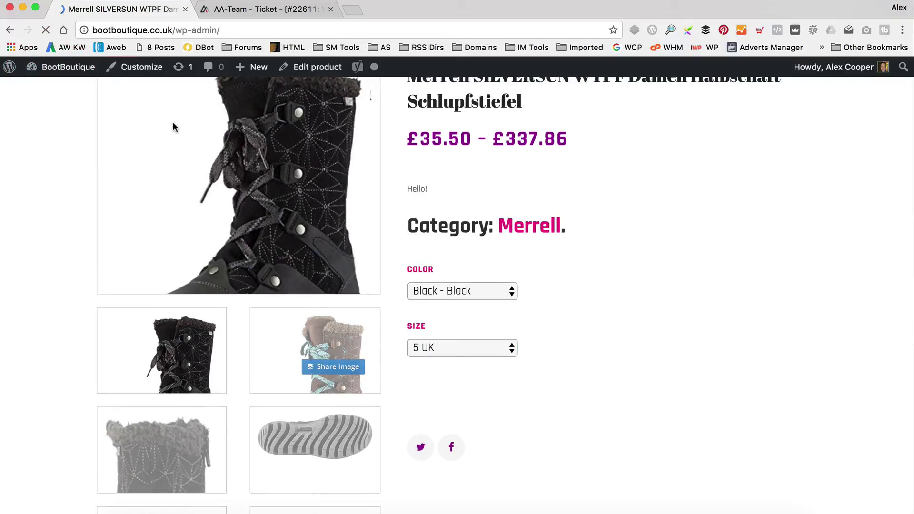
{"action": "scroll", "coordinate": [13, 144], "scroll_direction": "down", "scroll_amount": 5}
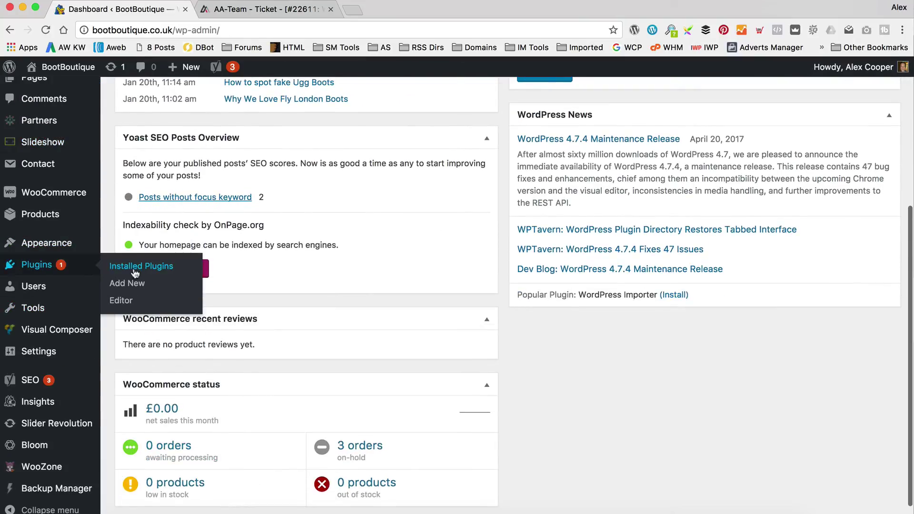
{"action": "left_click", "coordinate": [126, 265]}
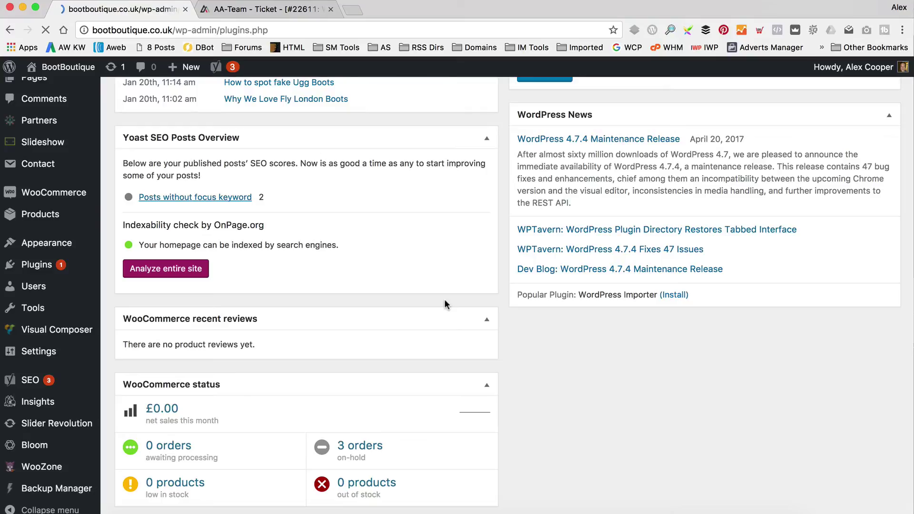
Deactivate the WooZone 9.0.3.5 plugin, then delete it and confirm.
{"action": "scroll", "coordinate": [322, 221], "scroll_direction": "down", "scroll_amount": 15}
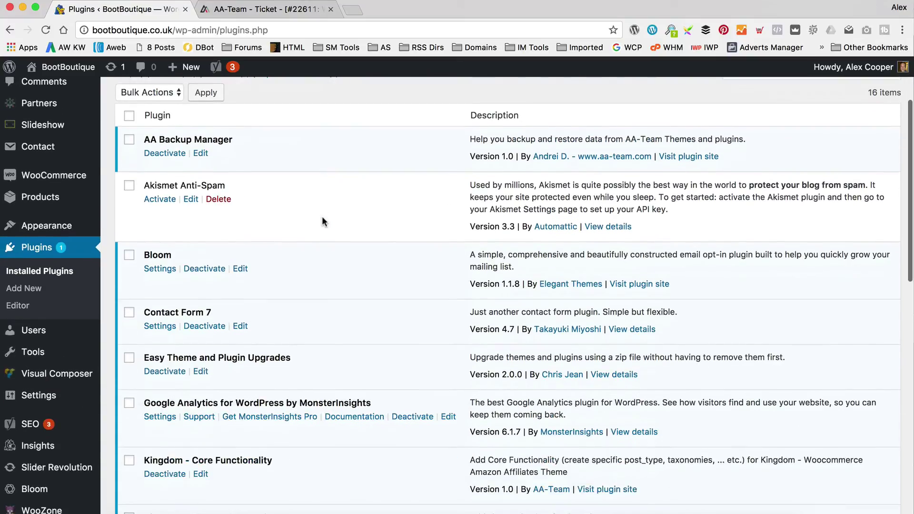
{"action": "scroll", "coordinate": [322, 221], "scroll_direction": "down", "scroll_amount": 2}
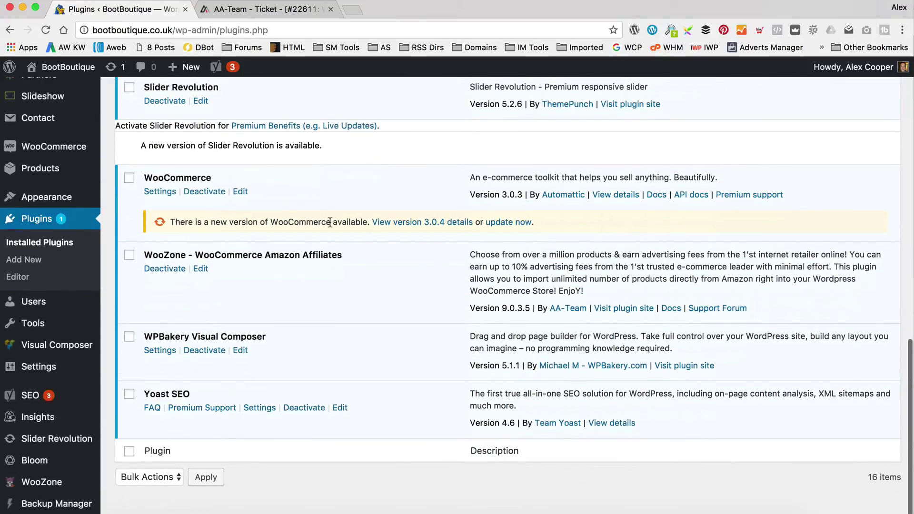
{"action": "scroll", "coordinate": [284, 285], "scroll_direction": "up", "scroll_amount": 8}
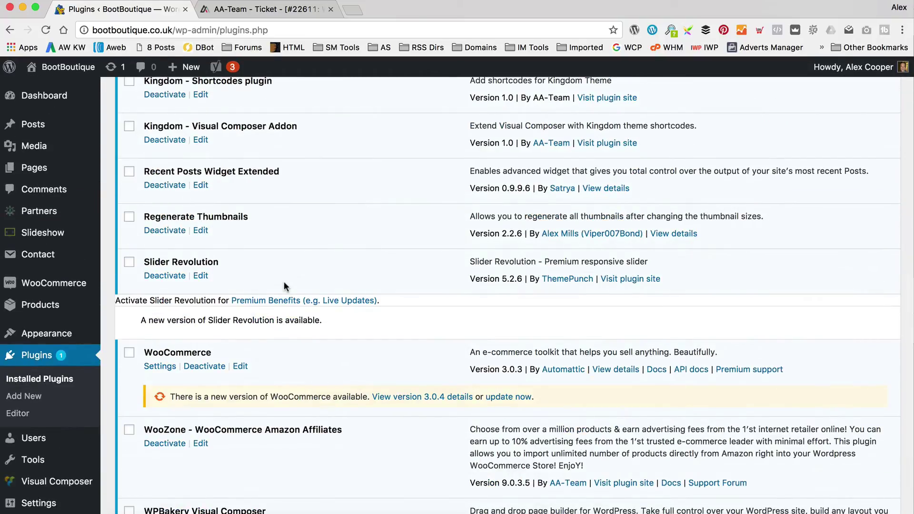
{"action": "scroll", "coordinate": [284, 286], "scroll_direction": "down", "scroll_amount": 3}
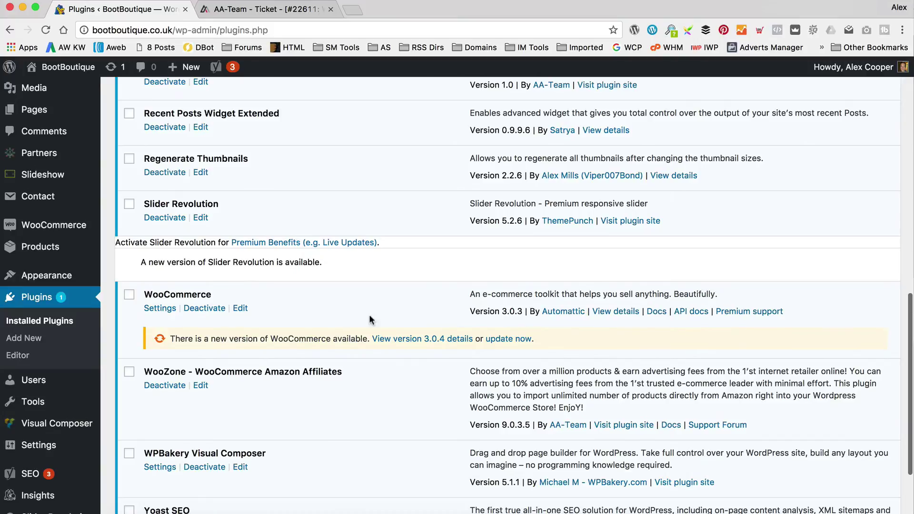
{"action": "left_click", "coordinate": [161, 386]}
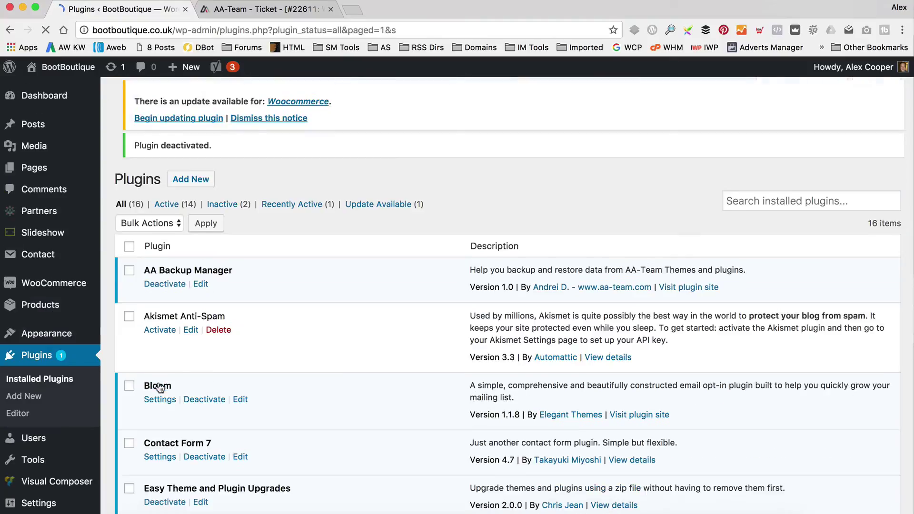
{"action": "scroll", "coordinate": [323, 282], "scroll_direction": "down", "scroll_amount": 10}
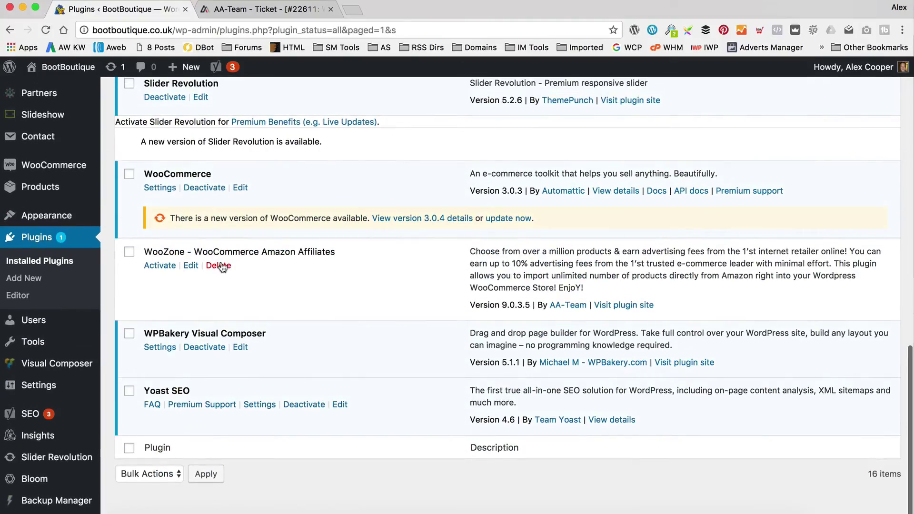
{"action": "left_click", "coordinate": [218, 265]}
{"action": "left_click", "coordinate": [551, 183]}
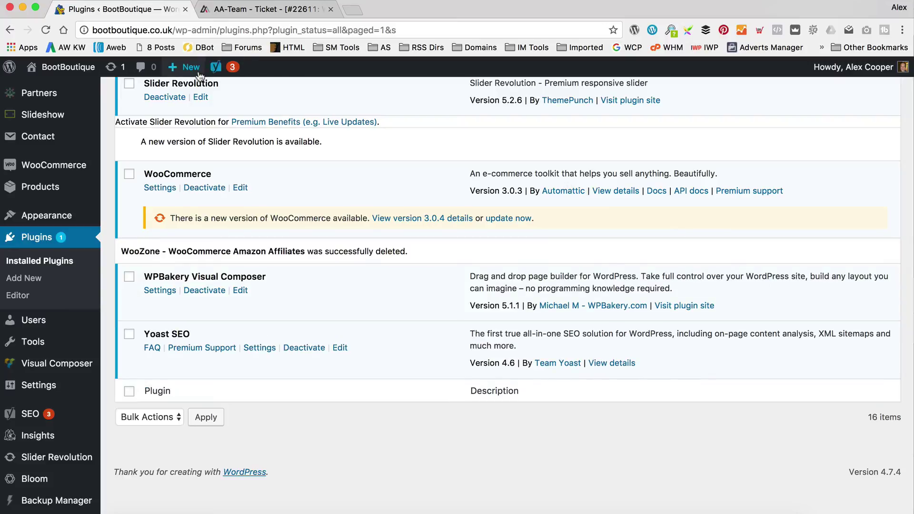
{"action": "scroll", "coordinate": [187, 141], "scroll_direction": "up", "scroll_amount": 15}
Start a plugin upload and select Liviu.9.0.4.zip from the Downloads folder.
{"action": "left_click", "coordinate": [202, 102]}
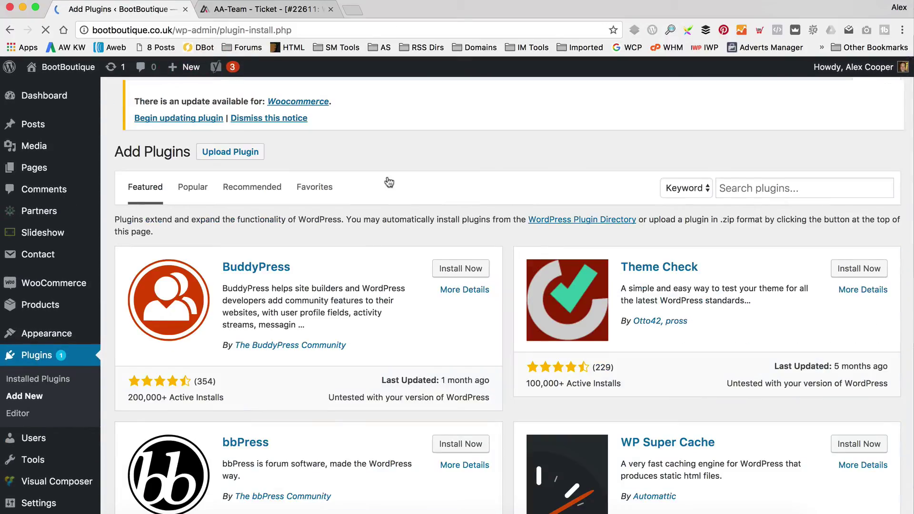
{"action": "left_click", "coordinate": [234, 88]}
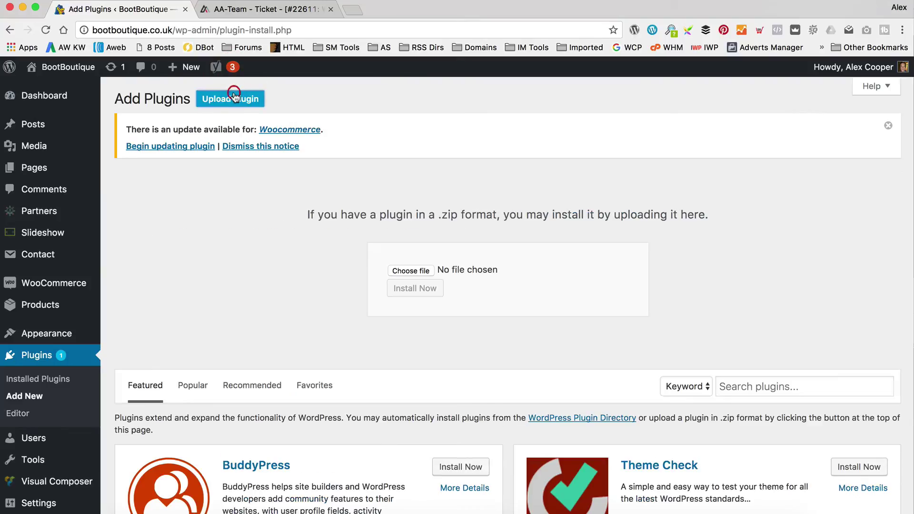
{"action": "left_click", "coordinate": [409, 270]}
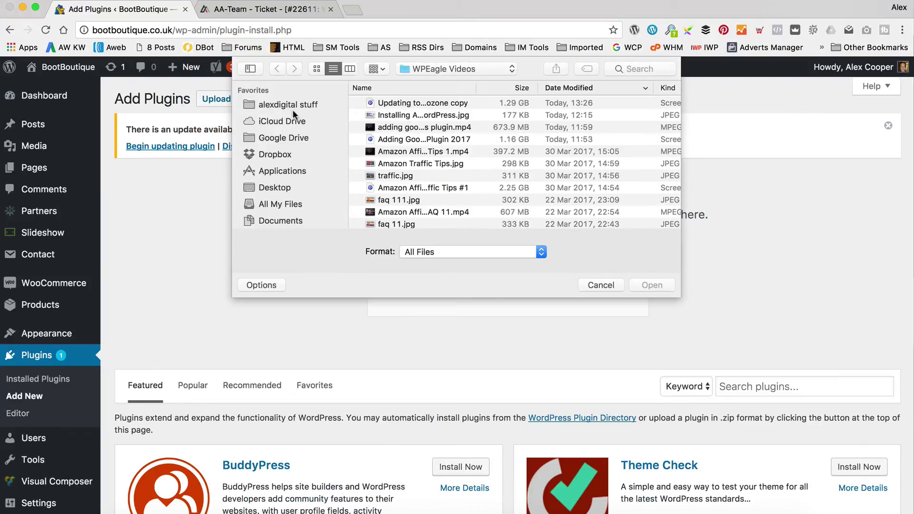
{"action": "scroll", "coordinate": [280, 189], "scroll_direction": "down", "scroll_amount": 1}
{"action": "left_click", "coordinate": [279, 189]}
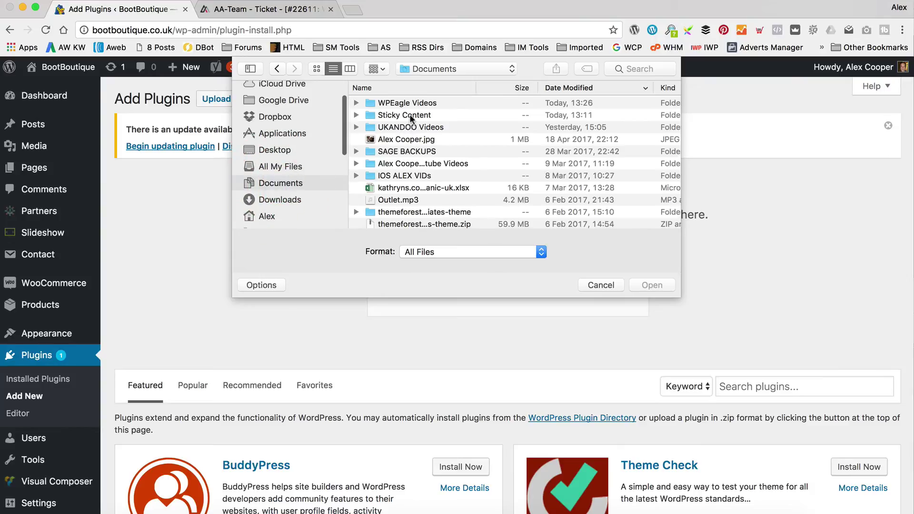
{"action": "left_click", "coordinate": [410, 103]}
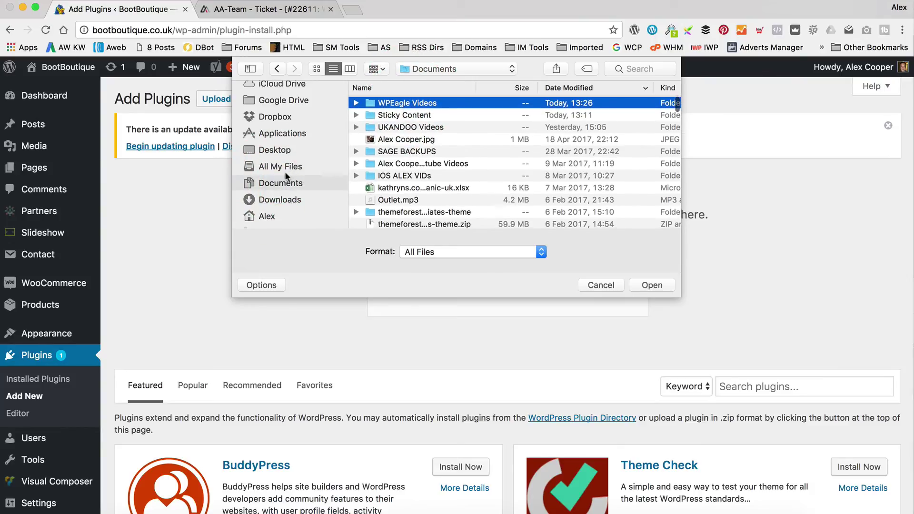
{"action": "left_click", "coordinate": [285, 199]}
{"action": "double_click", "coordinate": [403, 102]}
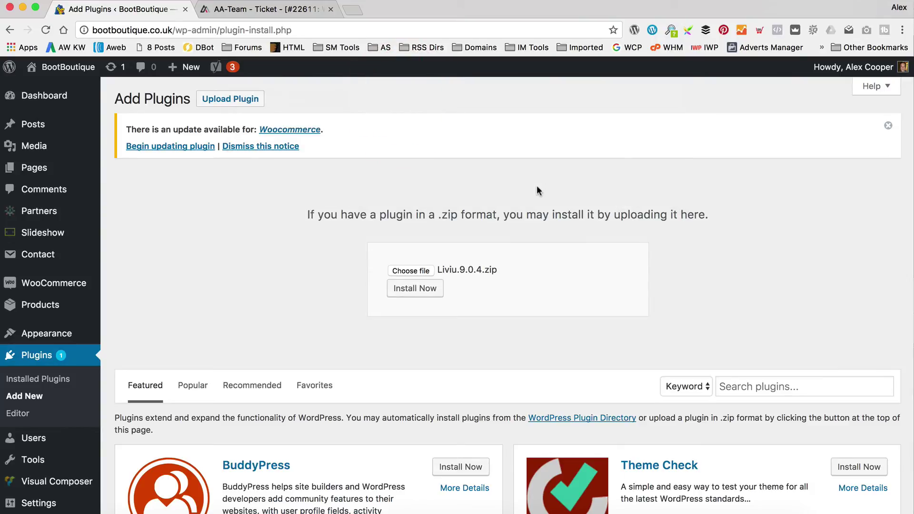
Install and activate WooZone 9.0.4, then visit the BootBoutique site.
{"action": "left_click", "coordinate": [415, 288]}
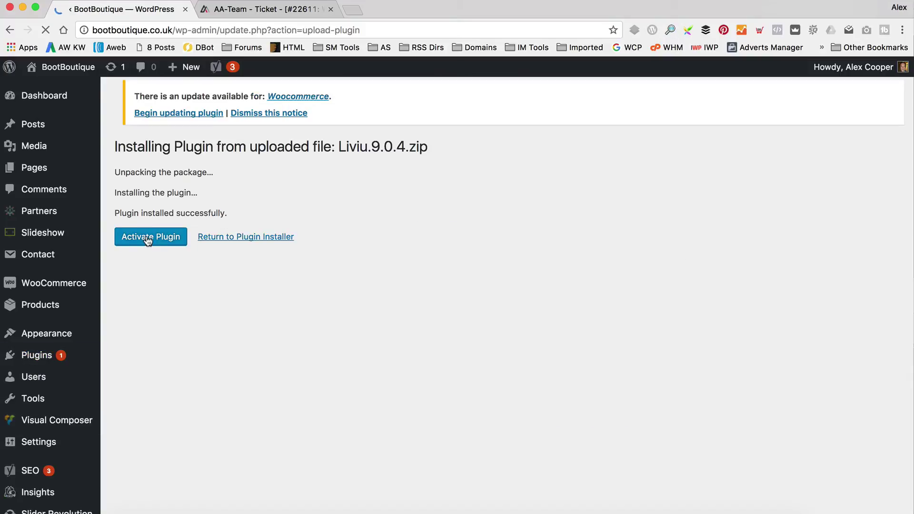
{"action": "left_click", "coordinate": [148, 240]}
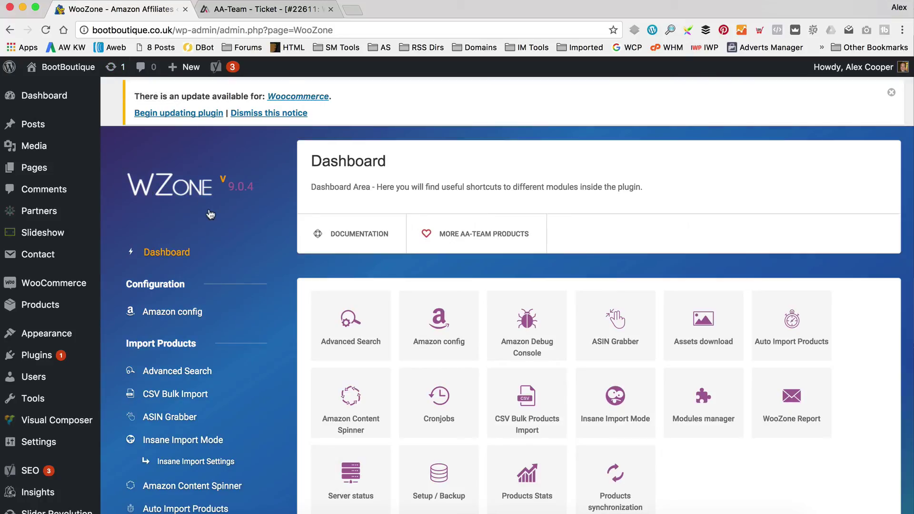
{"action": "left_click", "coordinate": [74, 91]}
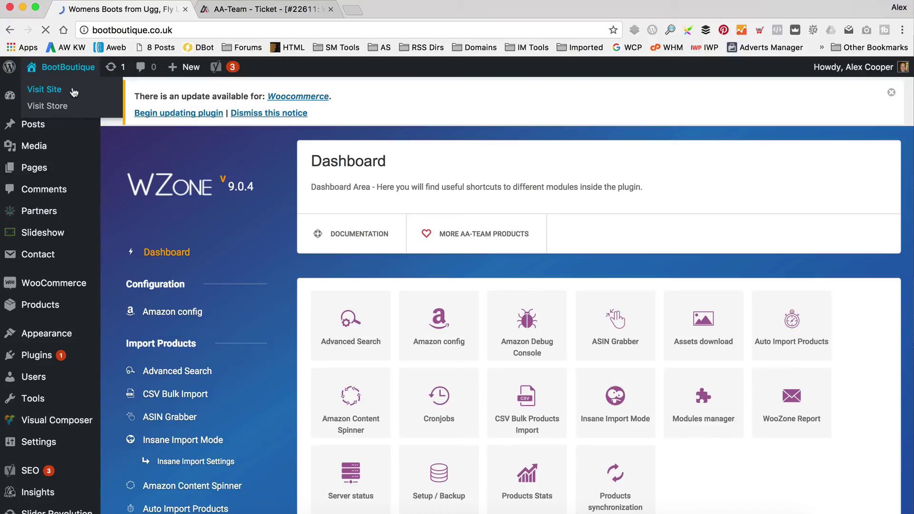
Open the Merrell SILVERSUN boot product page from Featured Products.
{"action": "scroll", "coordinate": [281, 176], "scroll_direction": "down", "scroll_amount": 10}
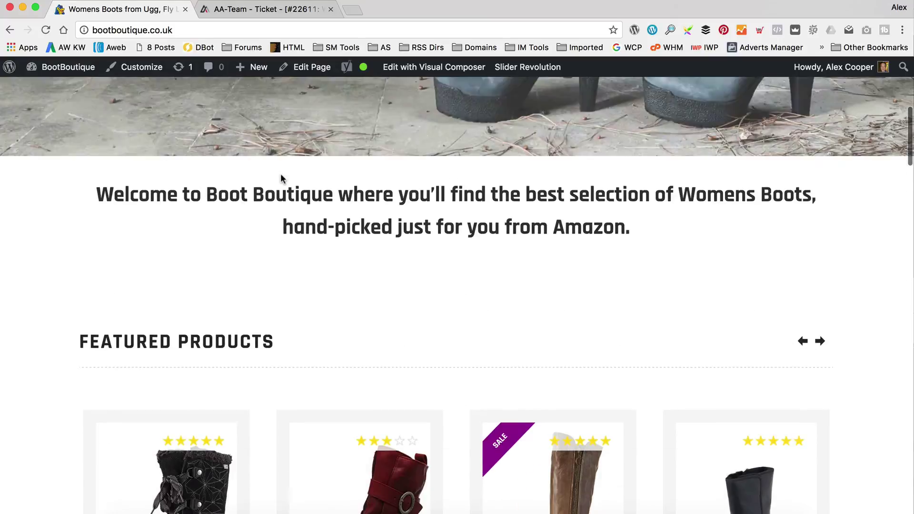
{"action": "left_click", "coordinate": [174, 300]}
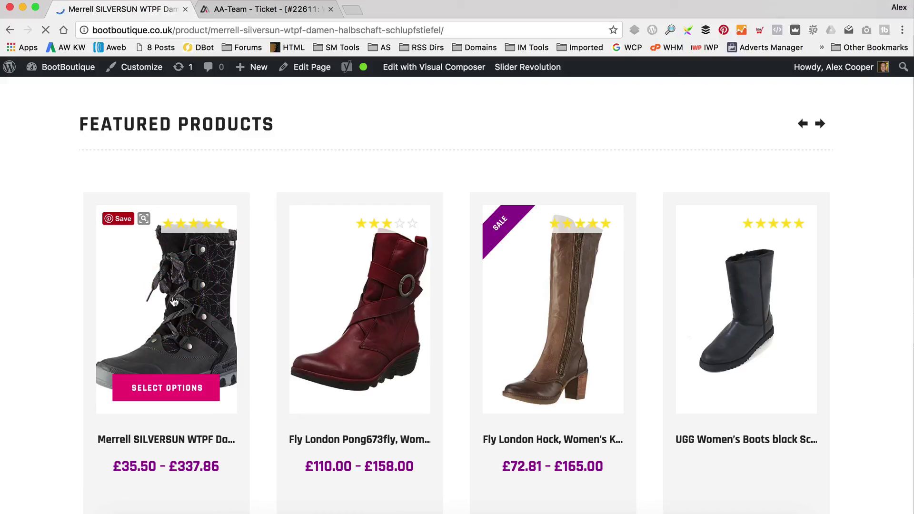
{"action": "scroll", "coordinate": [173, 300], "scroll_direction": "down", "scroll_amount": 8}
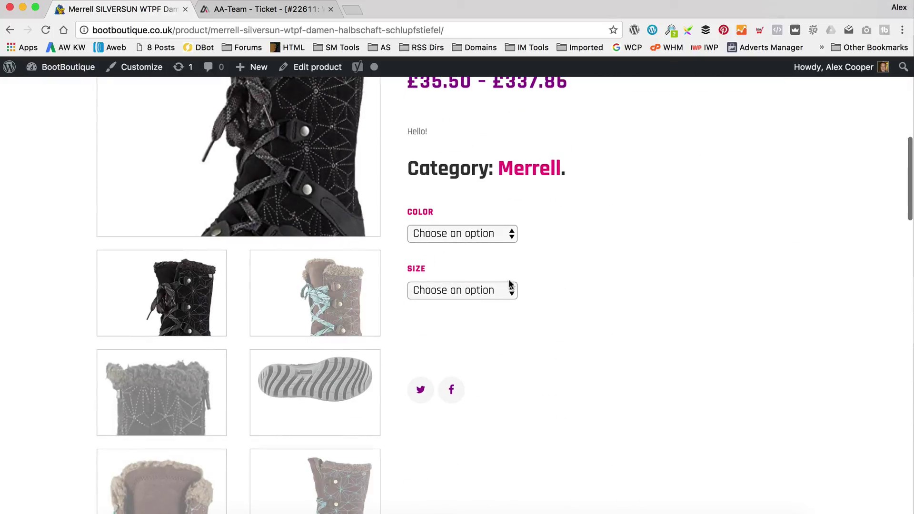
Choose Black - Black colour and size 4 UK, briefly trying 4.5 UK.
{"action": "left_click", "coordinate": [496, 235]}
{"action": "left_click", "coordinate": [495, 252]}
{"action": "left_click", "coordinate": [494, 291]}
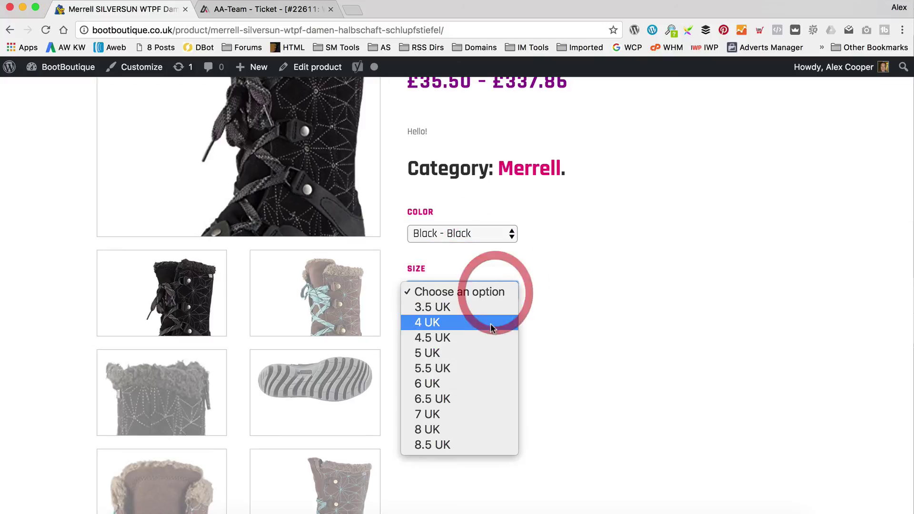
{"action": "left_click", "coordinate": [492, 326]}
{"action": "left_click", "coordinate": [495, 291]}
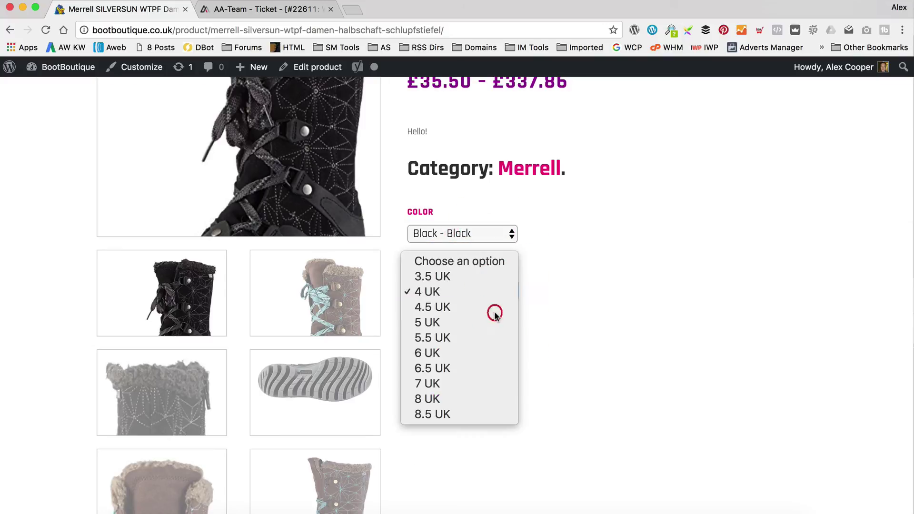
{"action": "left_click", "coordinate": [495, 314]}
{"action": "left_click", "coordinate": [496, 290]}
{"action": "left_click", "coordinate": [495, 280]}
{"action": "scroll", "coordinate": [496, 286], "scroll_direction": "down", "scroll_amount": 1}
{"action": "mouse_move", "coordinate": [229, 505]}
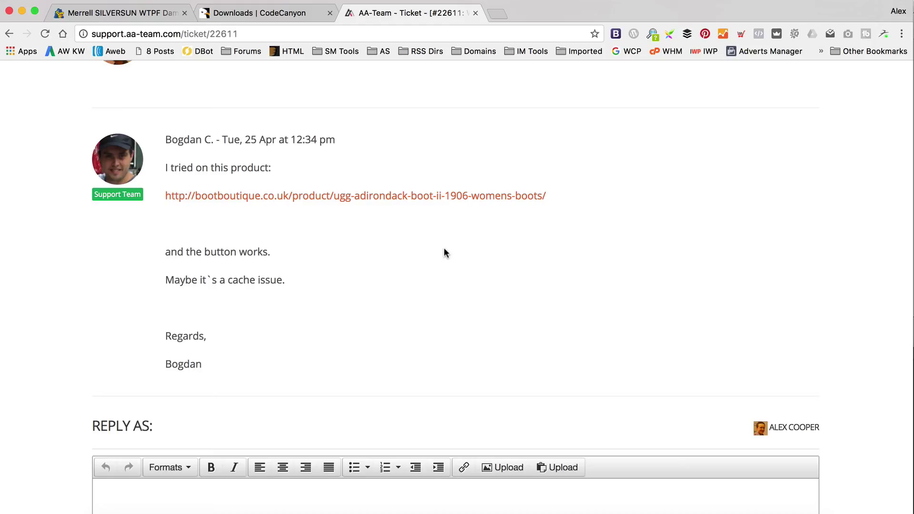
Return to the Merrell product tab and reload the page.
{"action": "left_click", "coordinate": [149, 14]}
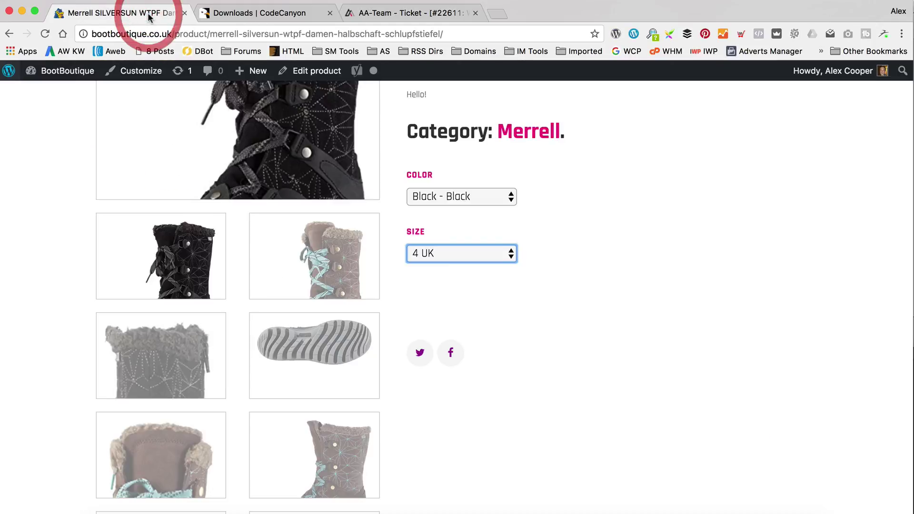
{"action": "left_click", "coordinate": [729, 240]}
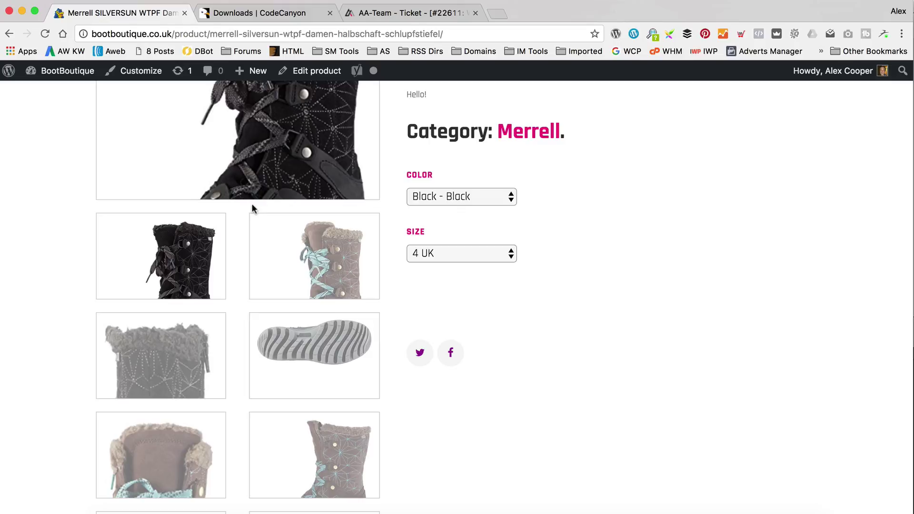
{"action": "key", "text": "super+r"}
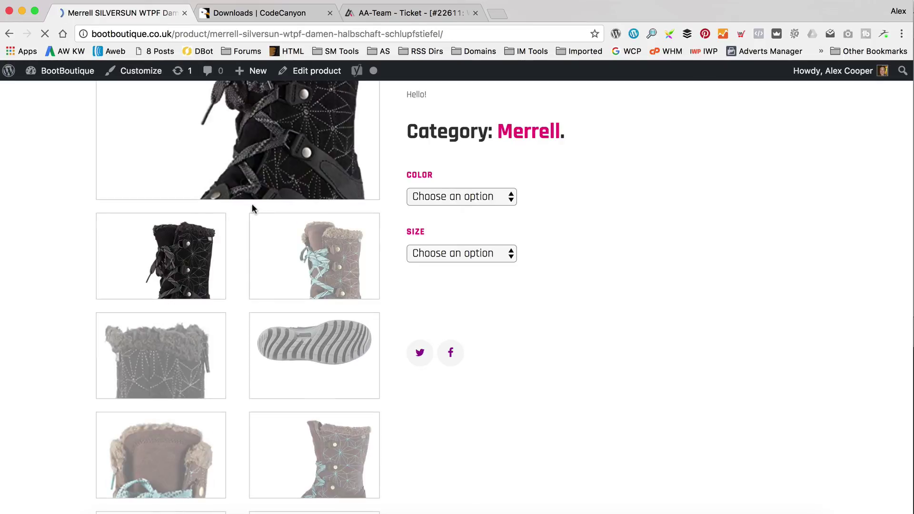
With Black - Black colour, try sizes 4.5, 5.5, 6 and 7 UK.
{"action": "left_click", "coordinate": [464, 192]}
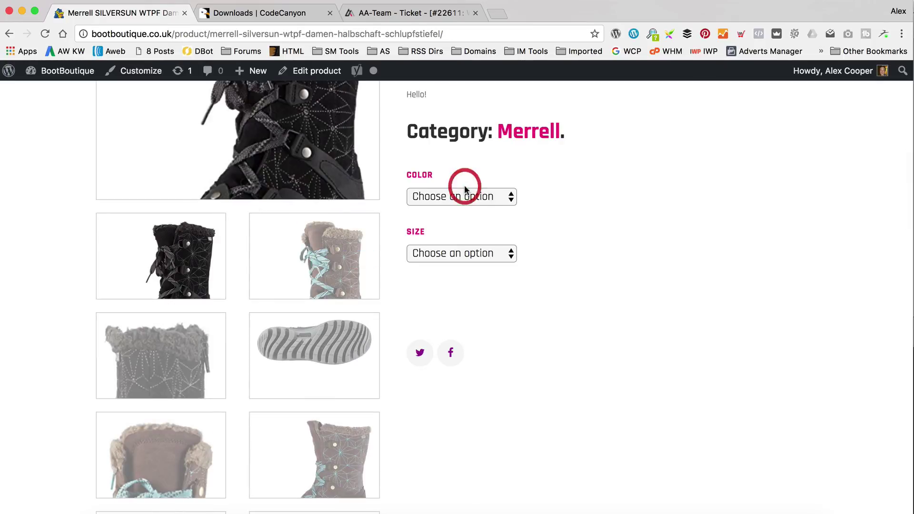
{"action": "left_click", "coordinate": [465, 213]}
{"action": "left_click", "coordinate": [481, 253]}
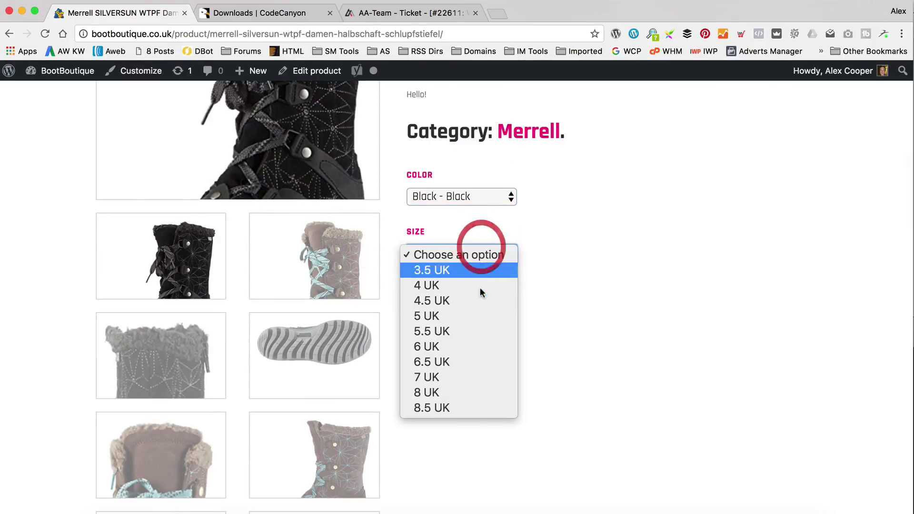
{"action": "left_click", "coordinate": [478, 305]}
{"action": "scroll", "coordinate": [527, 274], "scroll_direction": "down", "scroll_amount": 8}
{"action": "scroll", "coordinate": [528, 274], "scroll_direction": "up", "scroll_amount": 9}
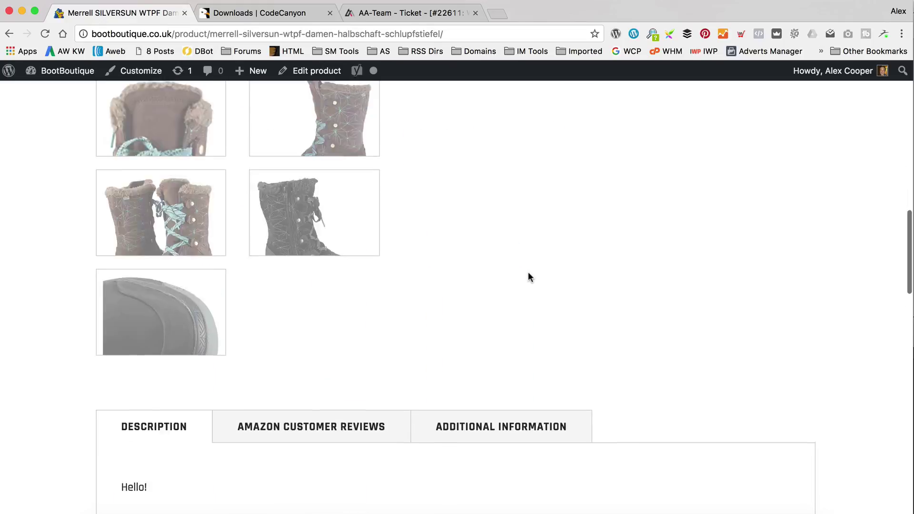
{"action": "left_click", "coordinate": [467, 305]}
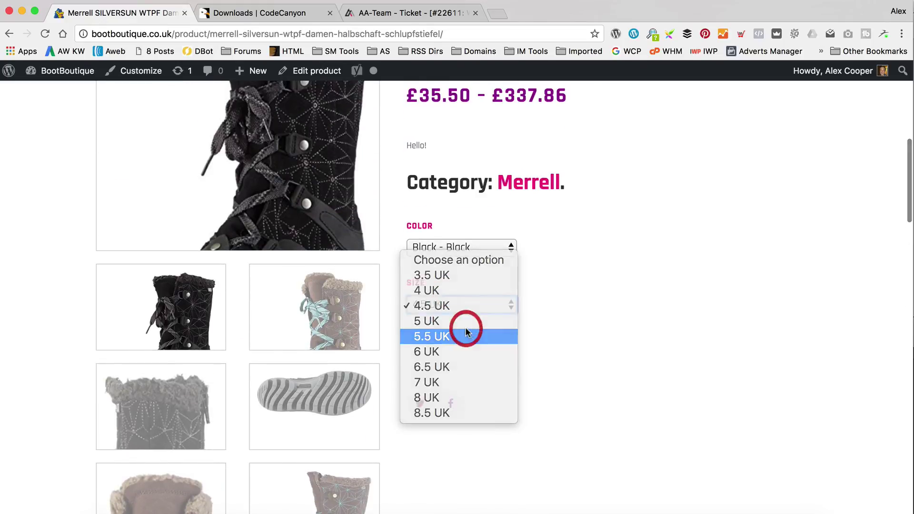
{"action": "left_click", "coordinate": [467, 335]}
{"action": "left_click", "coordinate": [475, 306]}
{"action": "left_click", "coordinate": [473, 321]}
{"action": "left_click", "coordinate": [480, 306]}
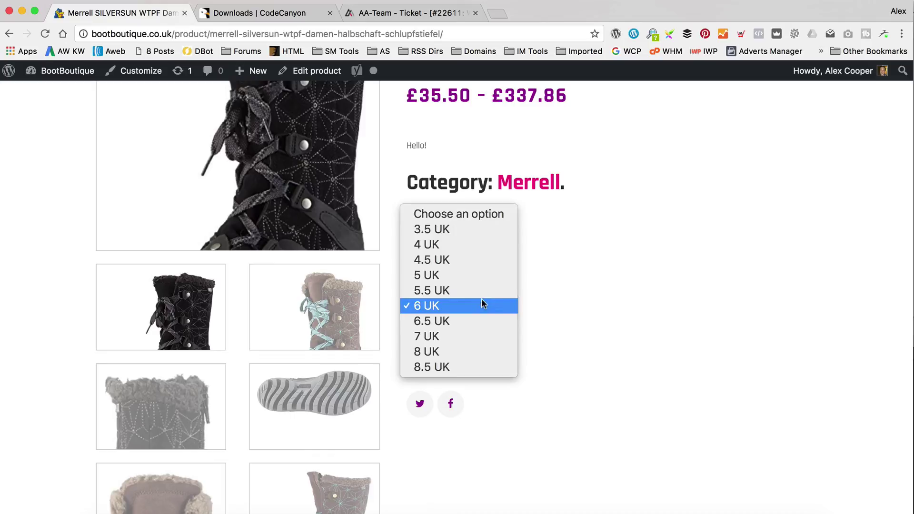
{"action": "left_click", "coordinate": [481, 336]}
Switch the colour to Brown (Bracken) and the size to 8 UK.
{"action": "left_click", "coordinate": [481, 248]}
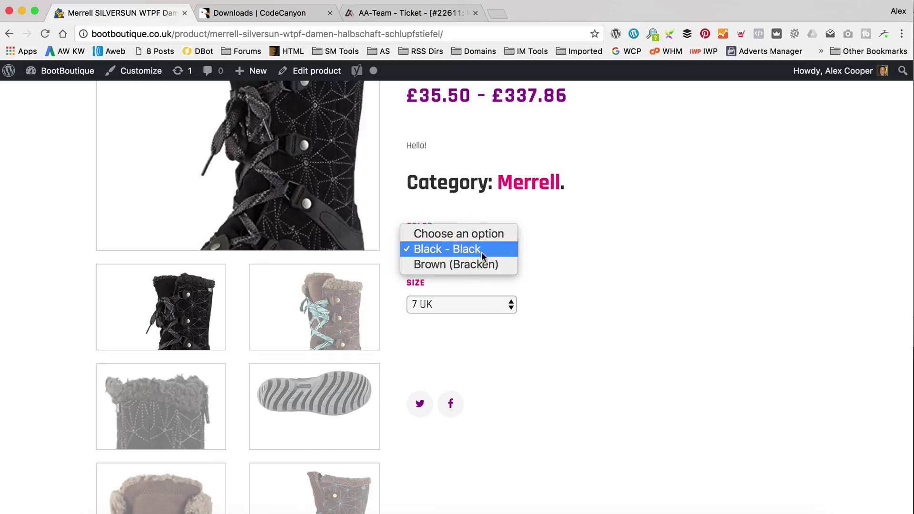
{"action": "left_click", "coordinate": [481, 267]}
{"action": "left_click", "coordinate": [481, 304]}
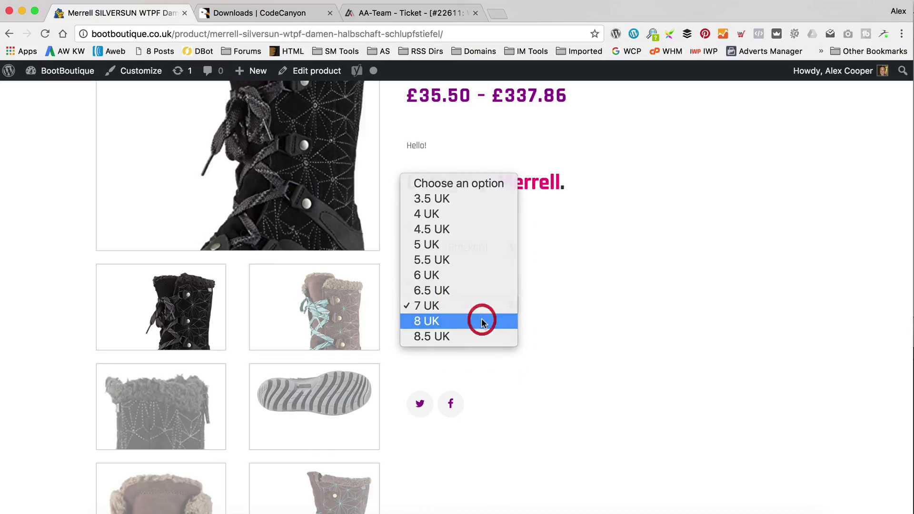
{"action": "left_click", "coordinate": [482, 321]}
{"action": "scroll", "coordinate": [542, 335], "scroll_direction": "up", "scroll_amount": 1}
{"action": "left_click", "coordinate": [81, 0]}
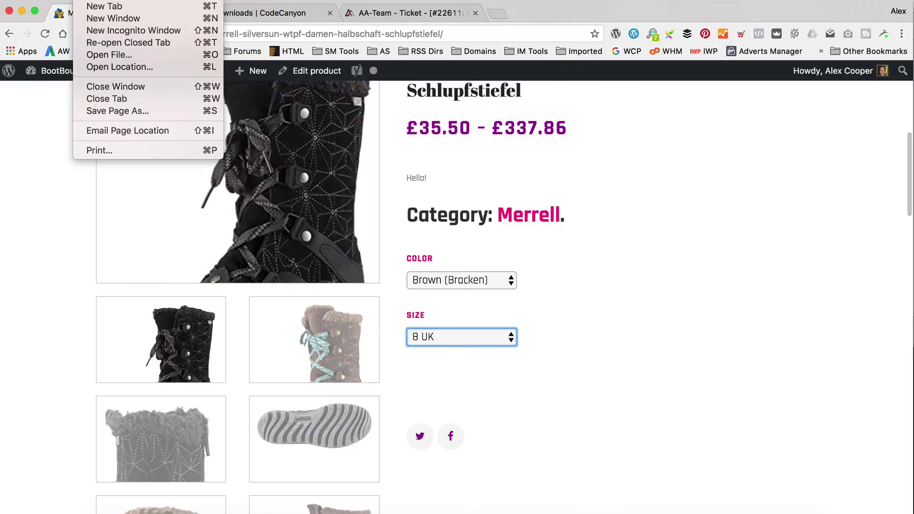
Clear Chrome's cached images and files, then reload the Merrell product page.
{"action": "mouse_move", "coordinate": [48, 0]}
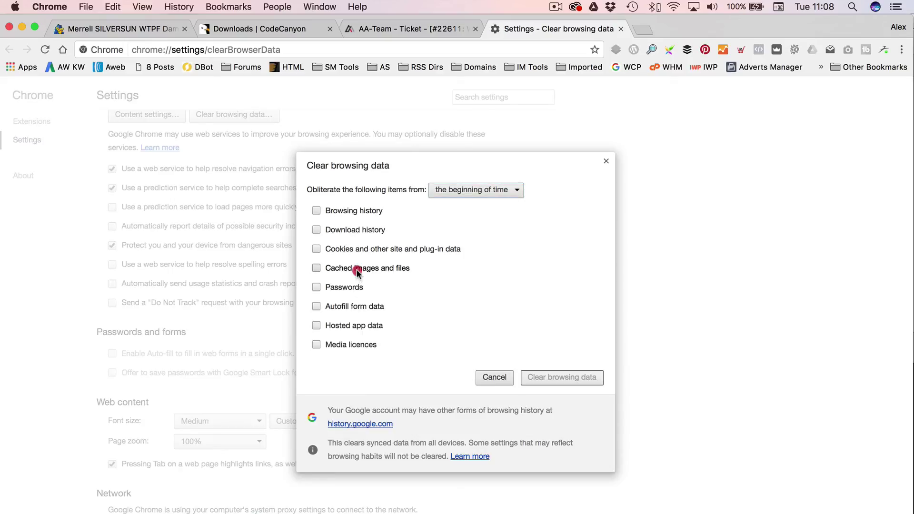
{"action": "left_click", "coordinate": [358, 274]}
{"action": "left_click", "coordinate": [568, 384]}
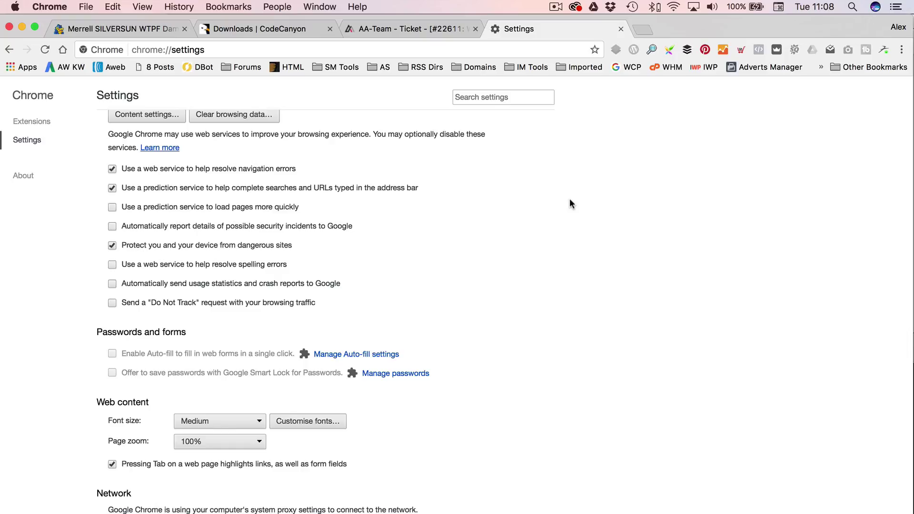
{"action": "left_click", "coordinate": [91, 30]}
{"action": "left_click", "coordinate": [45, 50]}
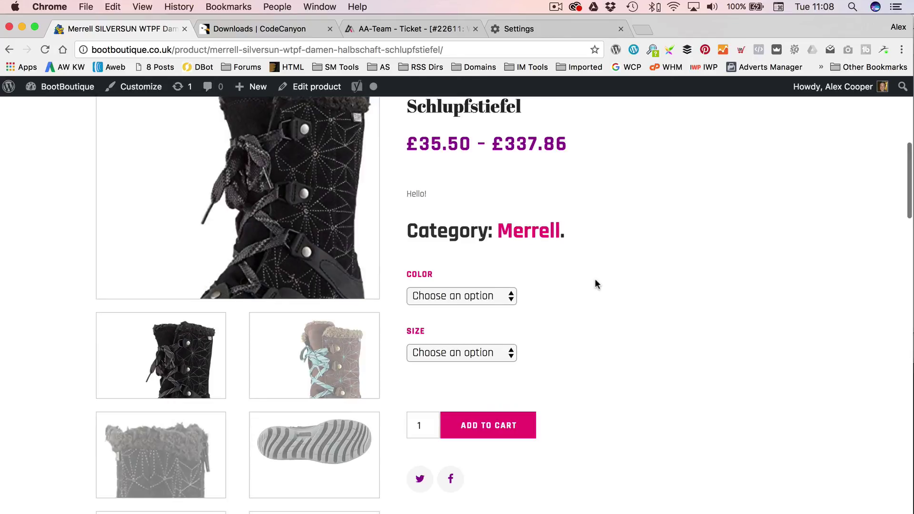
Pick Black - Black colour and 4.5 UK size, then add the £145.43 boot to the cart.
{"action": "left_click", "coordinate": [469, 297]}
{"action": "left_click", "coordinate": [466, 311]}
{"action": "left_click", "coordinate": [478, 354]}
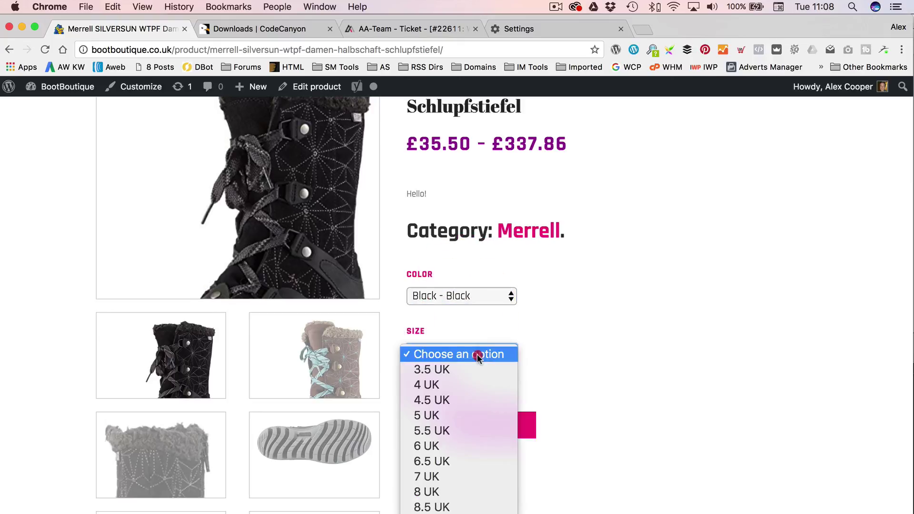
{"action": "left_click", "coordinate": [473, 399]}
{"action": "scroll", "coordinate": [633, 347], "scroll_direction": "down", "scroll_amount": 3}
{"action": "scroll", "coordinate": [624, 353], "scroll_direction": "down", "scroll_amount": 3}
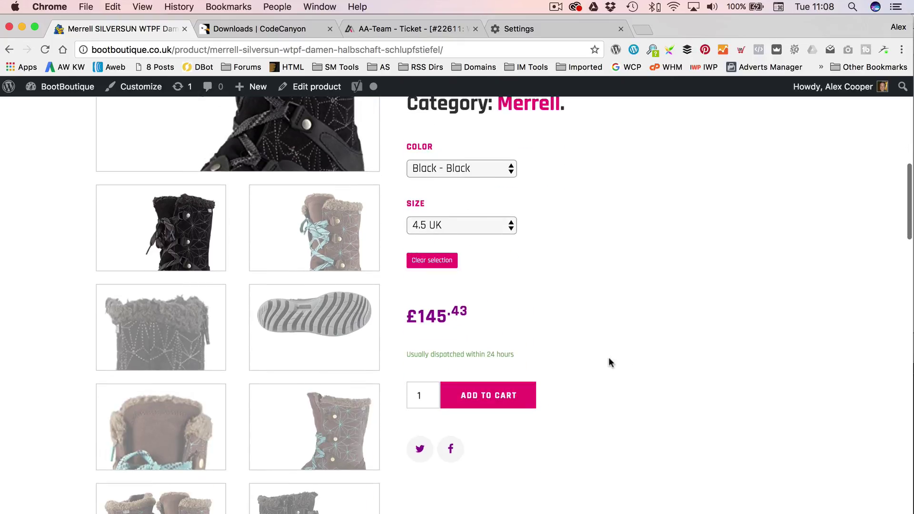
{"action": "left_click", "coordinate": [505, 396]}
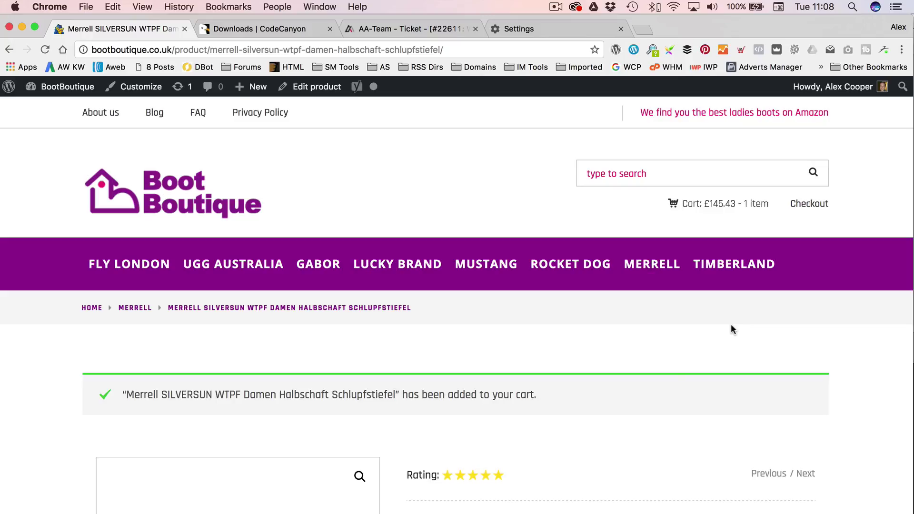
{"action": "scroll", "coordinate": [731, 327], "scroll_direction": "down", "scroll_amount": 5}
{"action": "scroll", "coordinate": [731, 327], "scroll_direction": "up", "scroll_amount": 5}
Proceed to checkout from the mini-cart holding the Merrell boot.
{"action": "mouse_move", "coordinate": [719, 203]}
{"action": "left_click", "coordinate": [658, 366]}
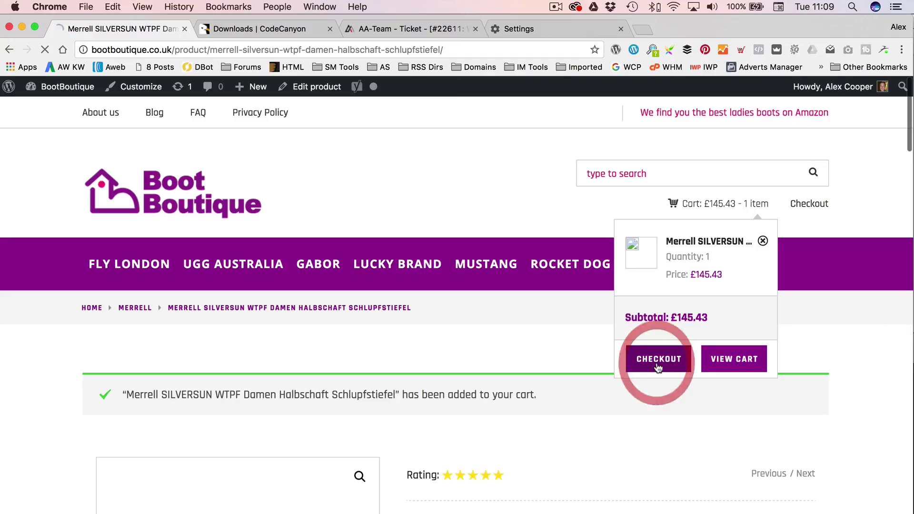